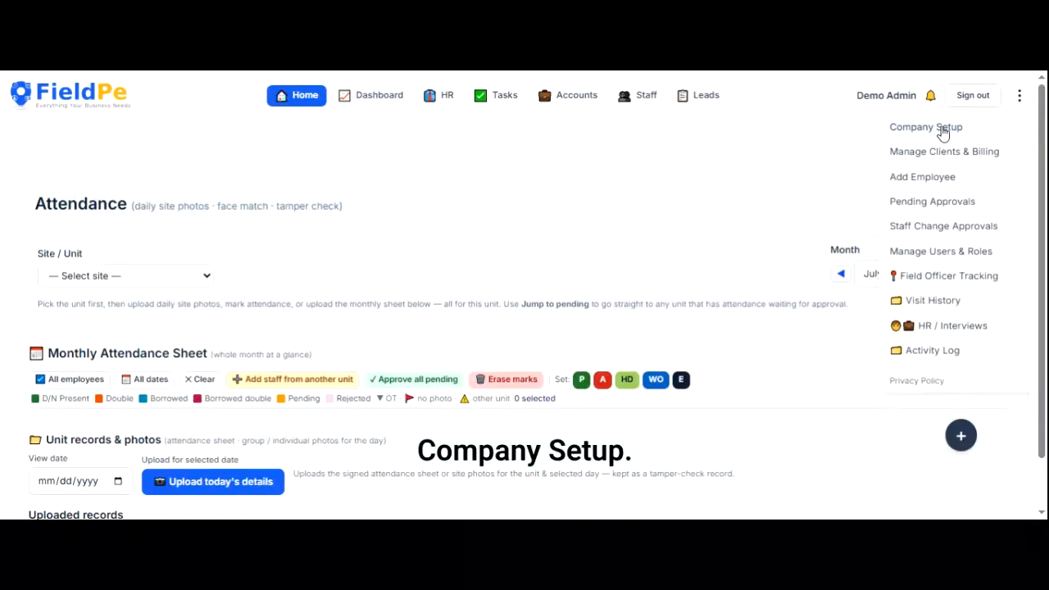
- Open Company Setup and step through the company name, address, contacts, GST and logo fields
{"action": "left_click", "coordinate": [944, 133]}
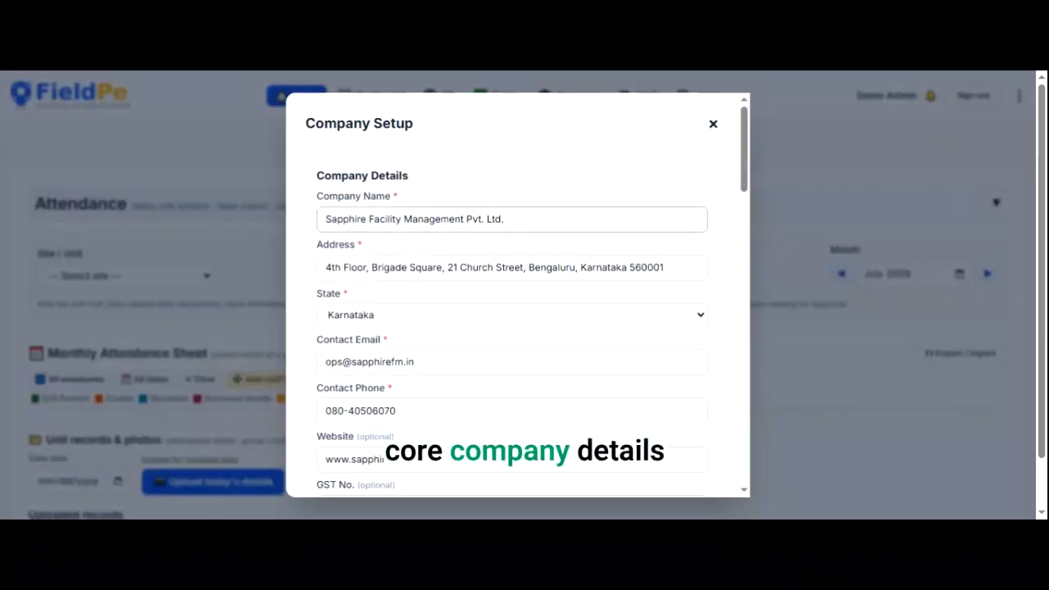
{"action": "key", "text": "ctrl+a"}
{"action": "key", "text": "Tab"}
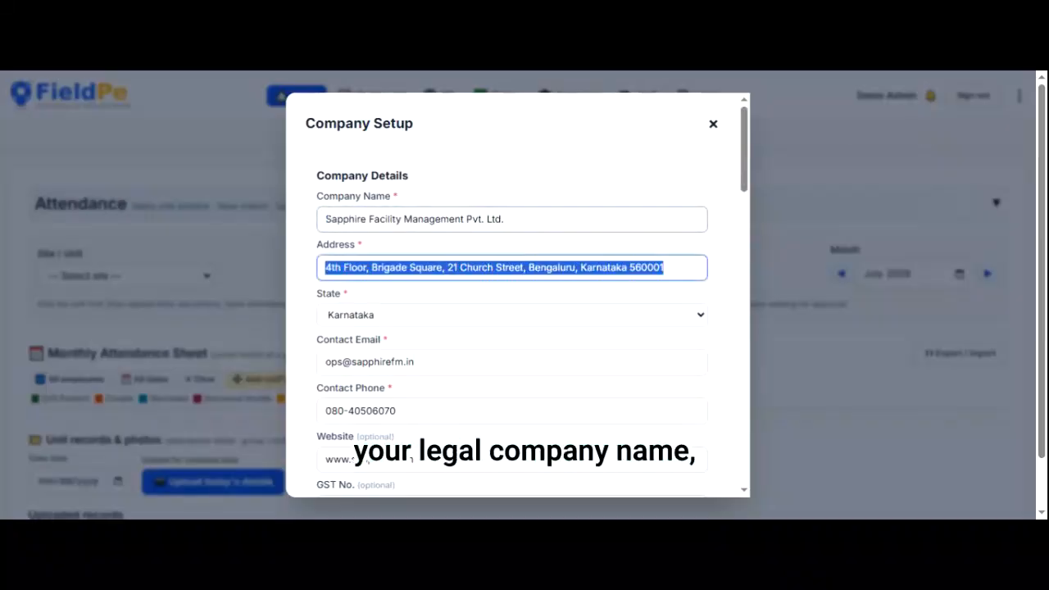
{"action": "key", "text": "Tab"}
{"action": "key", "text": "Tab"}
{"action": "key", "text": "Tab"}
{"action": "key", "text": "Tab"}
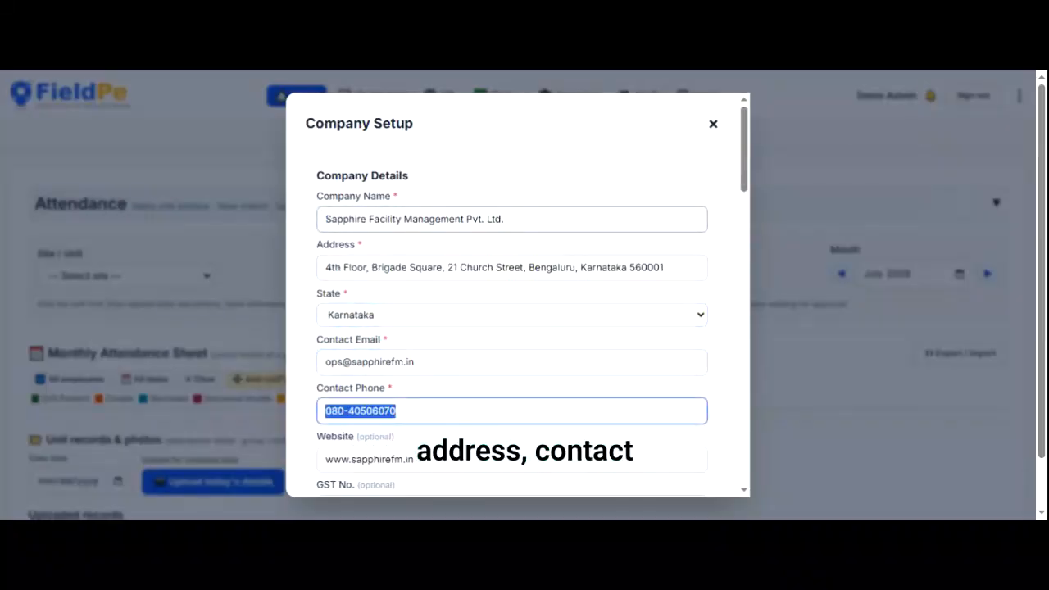
{"action": "key", "text": "Tab"}
{"action": "key", "text": "Tab"}
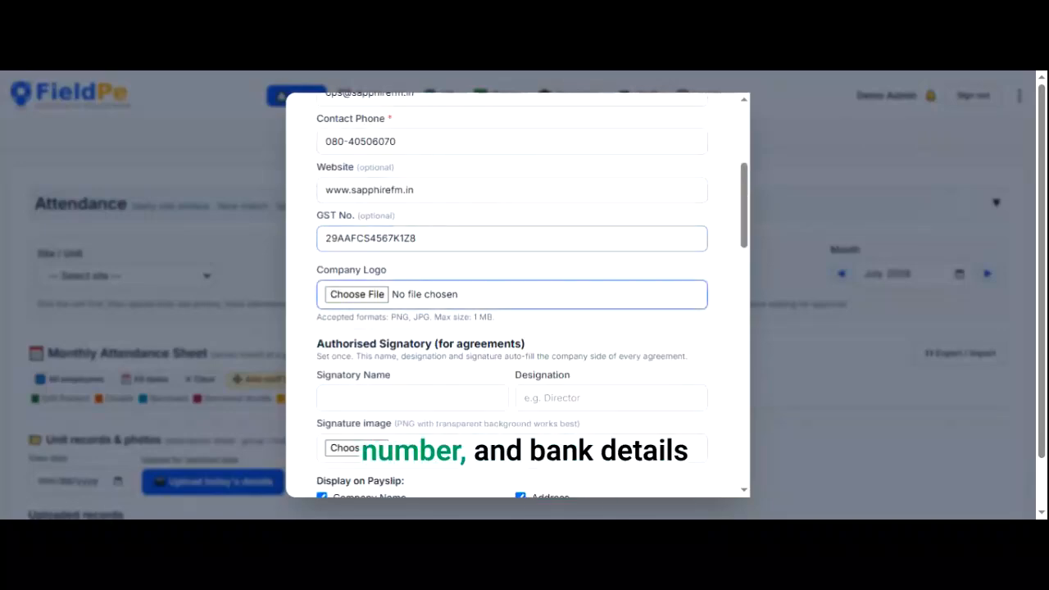
{"action": "key", "text": "shift+Tab"}
{"action": "key", "text": "Tab"}
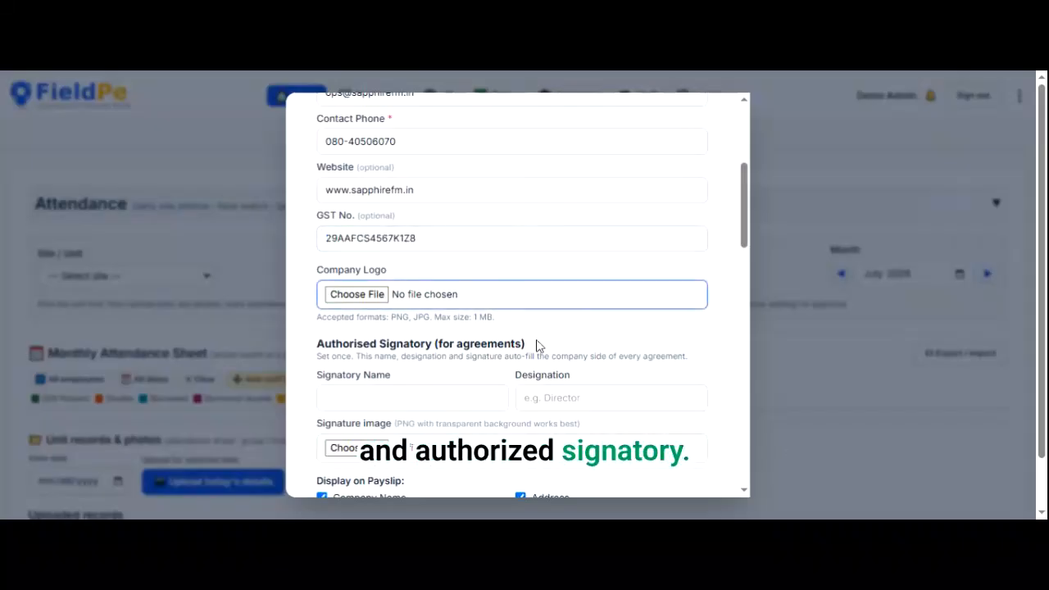
- Review the bank account number, IFSC code and account name, then save the company details
{"action": "scroll", "coordinate": [538, 459], "scroll_direction": "down", "scroll_amount": 5}
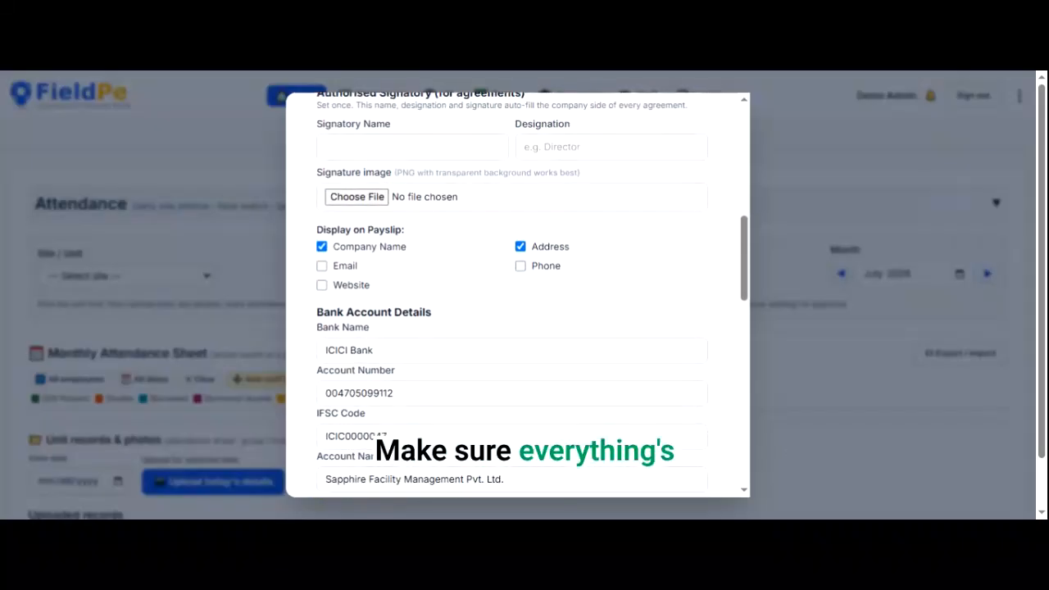
{"action": "key", "text": "Tab"}
{"action": "key", "text": "Tab"}
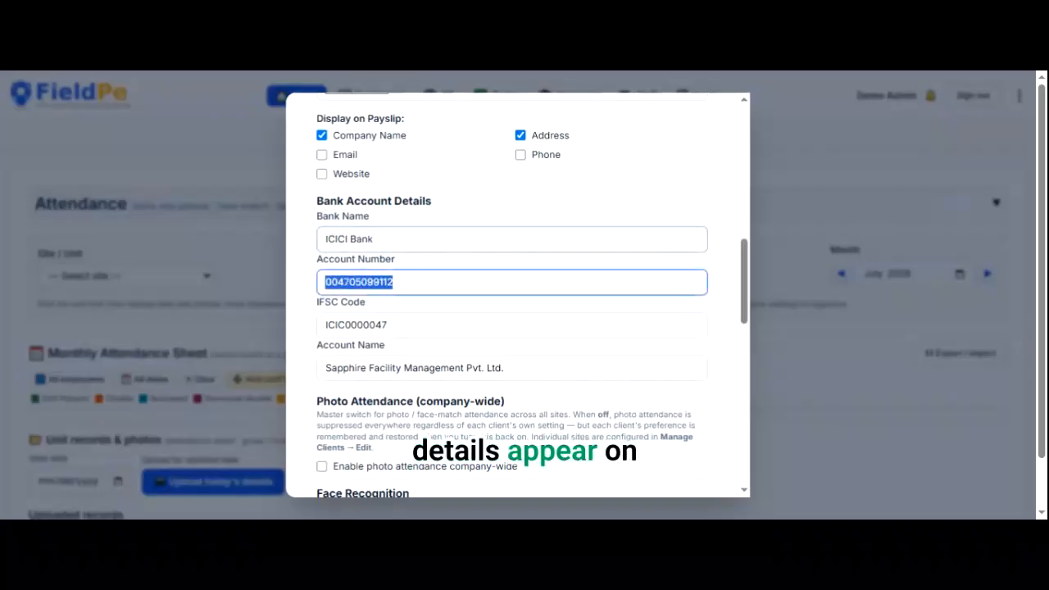
{"action": "key", "text": "Tab"}
{"action": "key", "text": "Tab"}
{"action": "scroll", "coordinate": [517, 295], "scroll_direction": "down", "scroll_amount": 4}
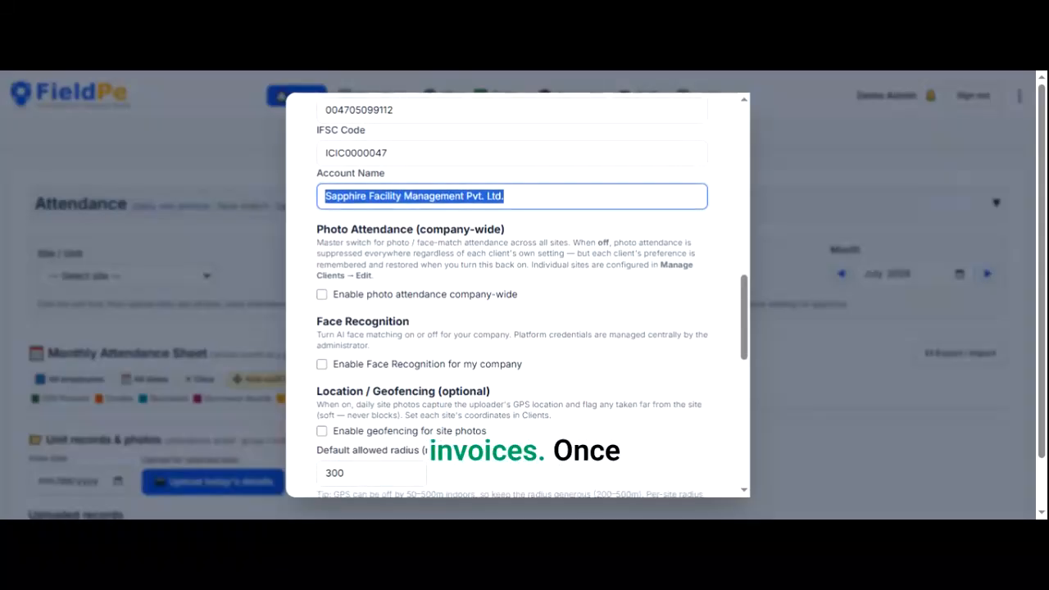
{"action": "scroll", "coordinate": [524, 459], "scroll_direction": "down", "scroll_amount": 1}
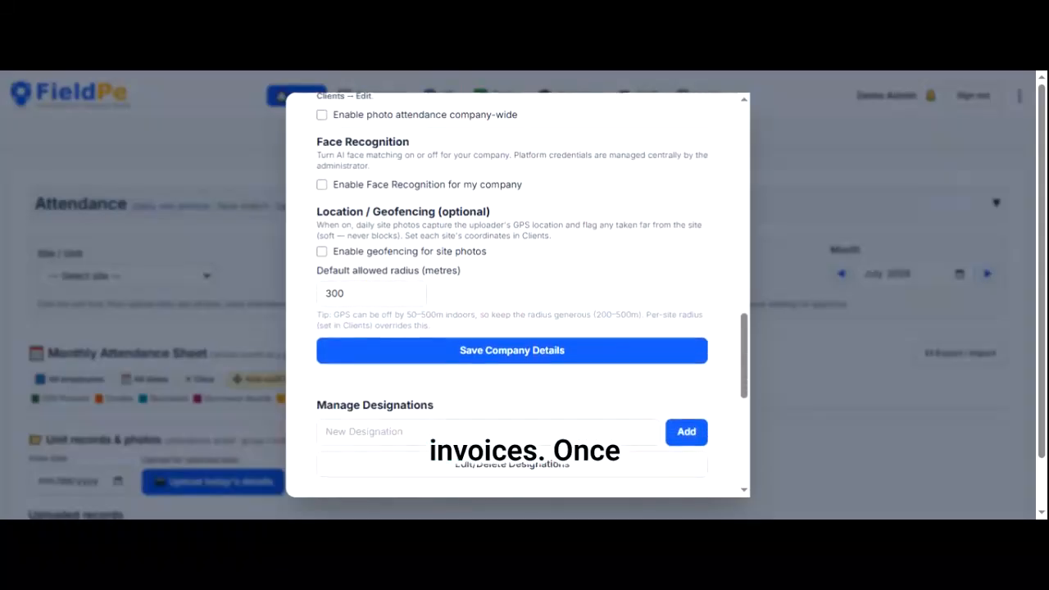
{"action": "left_click", "coordinate": [522, 337]}
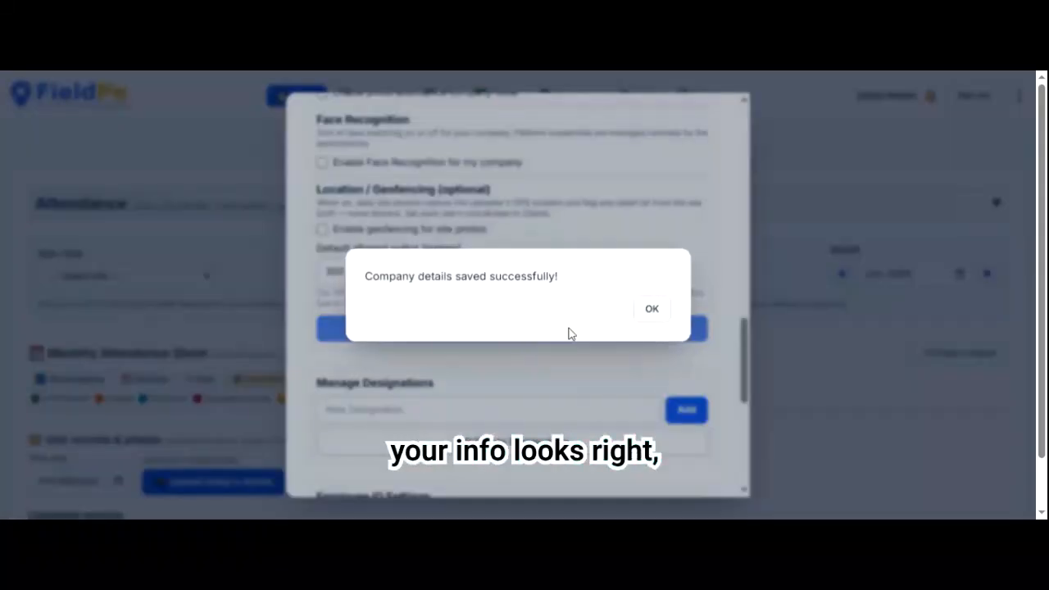
- Open the designation editor and select Housekeeping Staff from the list
{"action": "left_click", "coordinate": [651, 310]}
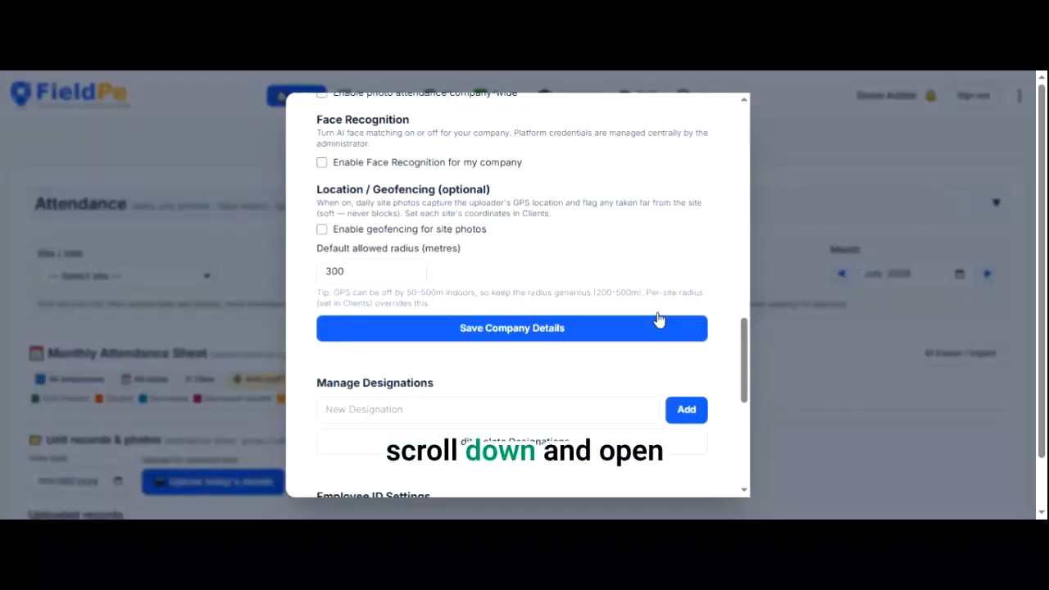
{"action": "scroll", "coordinate": [658, 320], "scroll_direction": "down", "scroll_amount": 2}
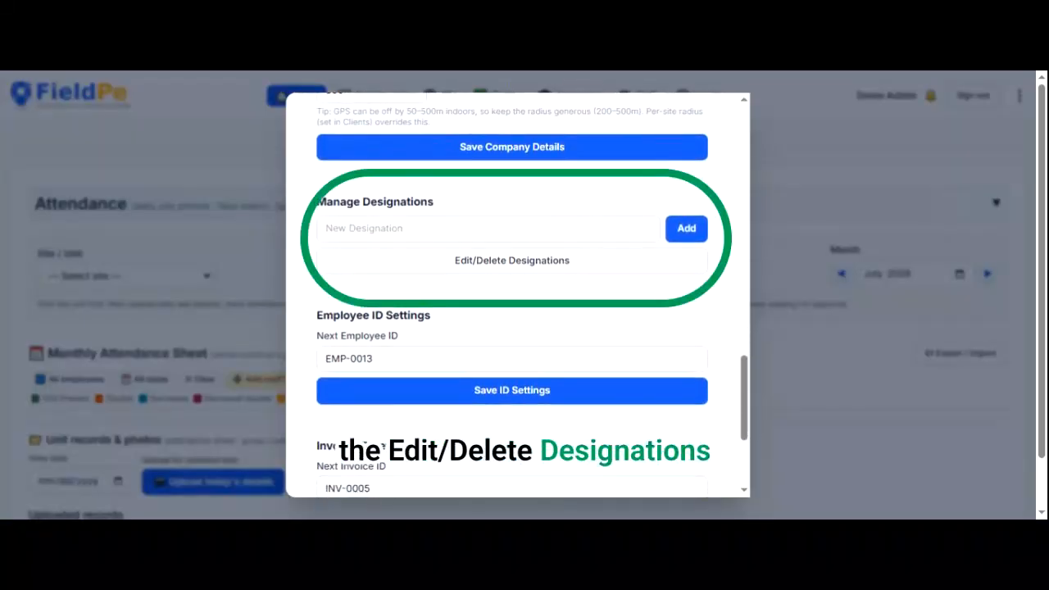
{"action": "left_click", "coordinate": [512, 262]}
{"action": "left_click", "coordinate": [518, 286]}
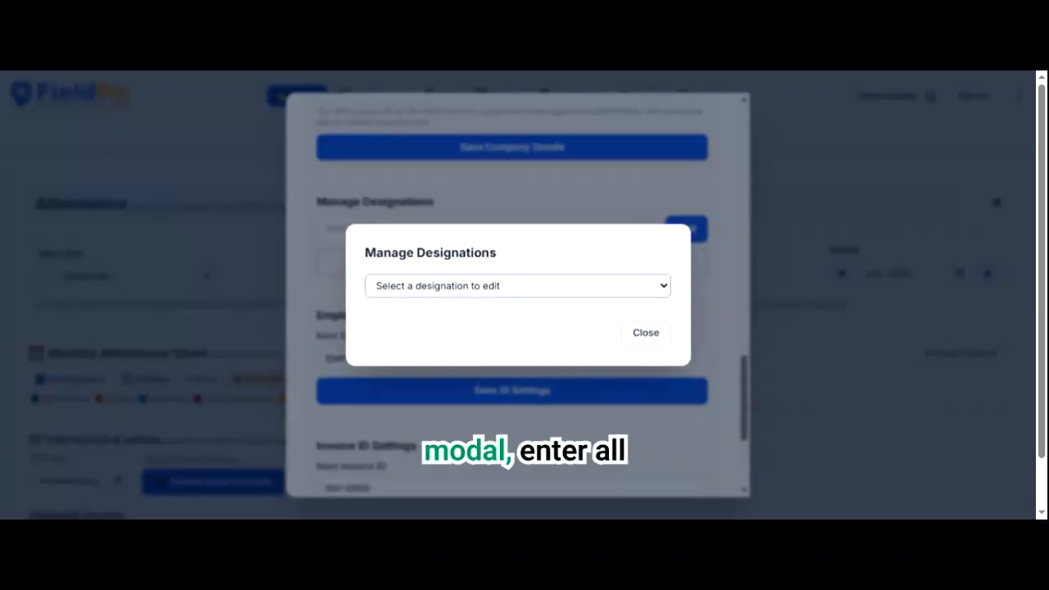
{"action": "key", "text": "Down"}
{"action": "key", "text": "Down"}
{"action": "key", "text": "Down"}
{"action": "key", "text": "Down"}
{"action": "key", "text": "Down"}
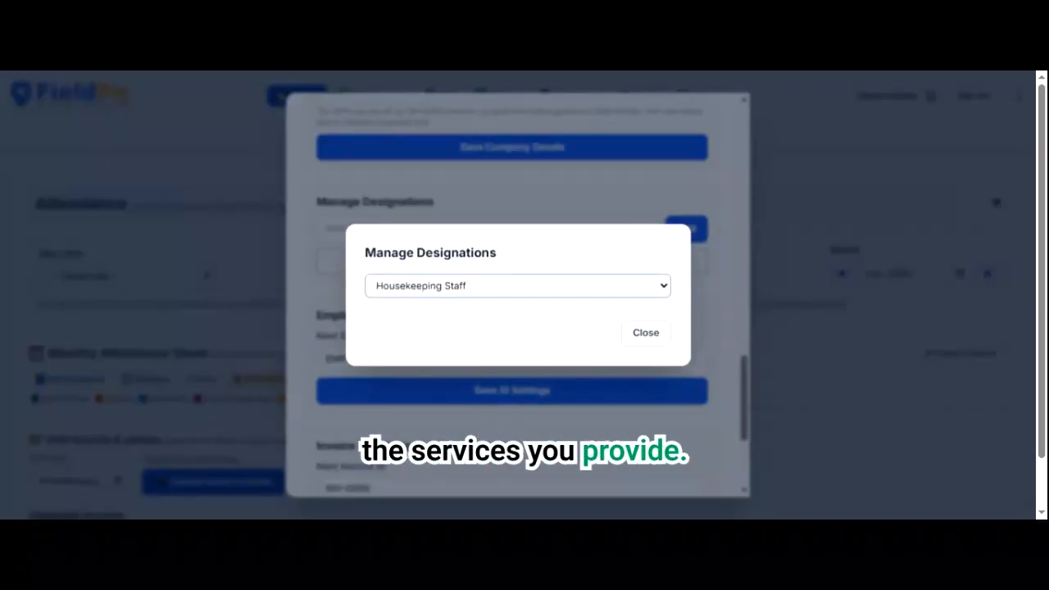
{"action": "key", "text": "Down"}
{"action": "key", "text": "Up"}
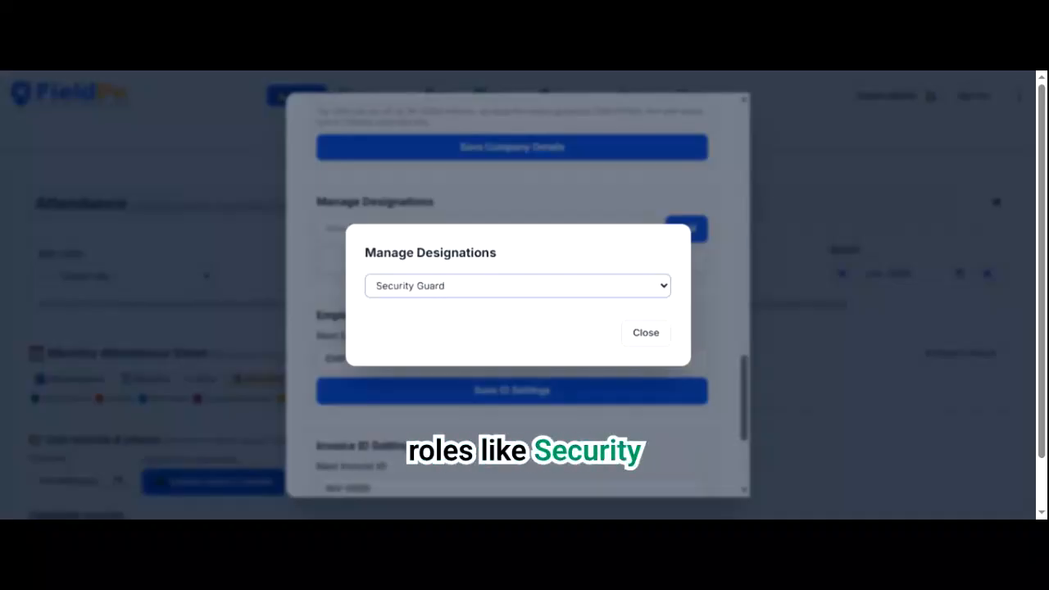
{"action": "key", "text": "Up"}
{"action": "key", "text": "Up"}
{"action": "key", "text": "Up"}
{"action": "key", "text": "Return"}
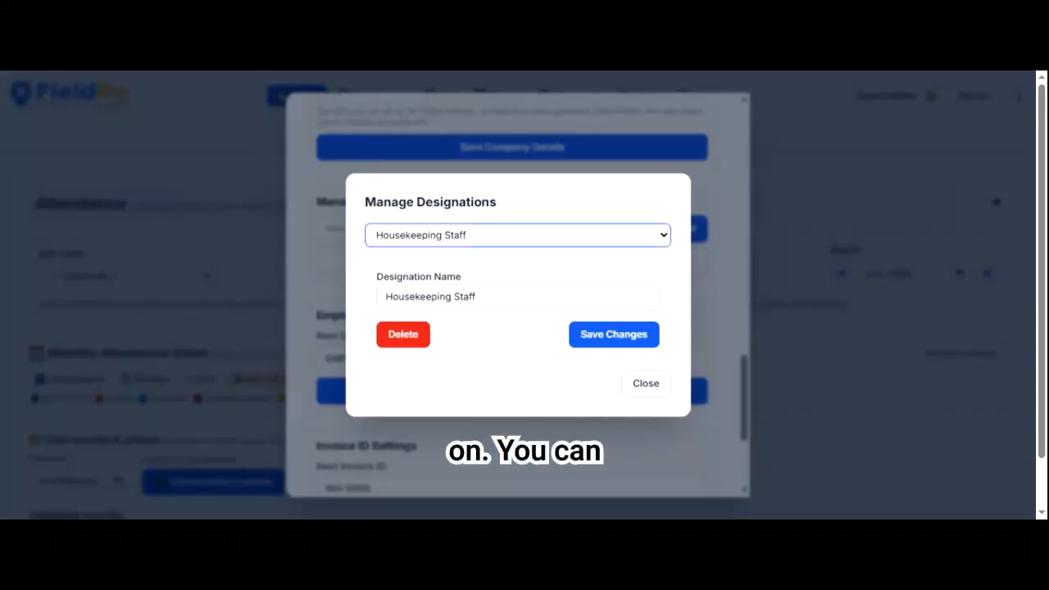
- Replace 'Staff' with 'Executive' in the designation name and save the change
{"action": "left_click", "coordinate": [492, 297]}
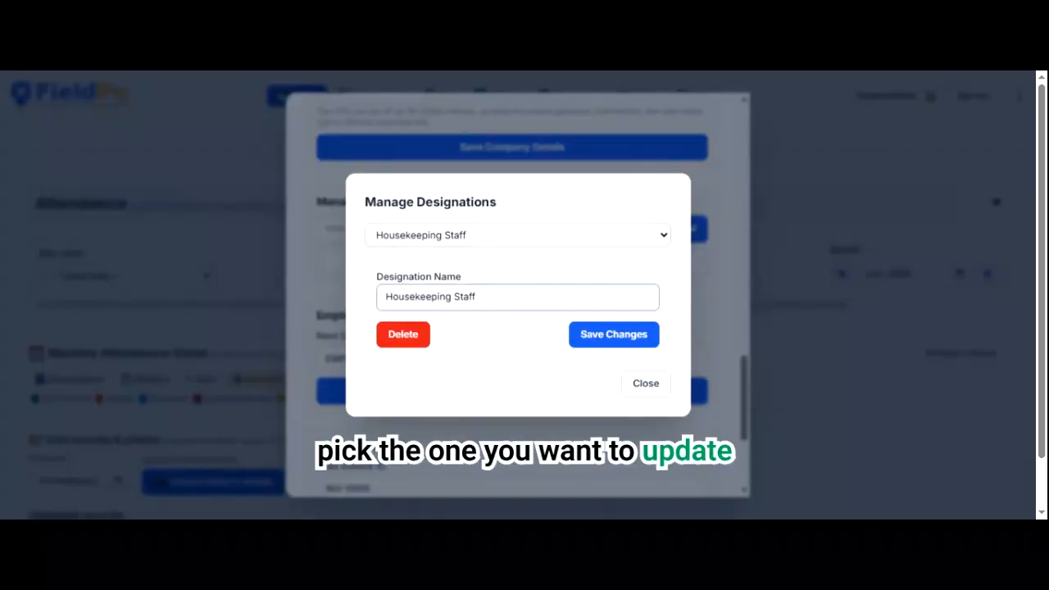
{"action": "key", "text": "ctrl+shift+Left"}
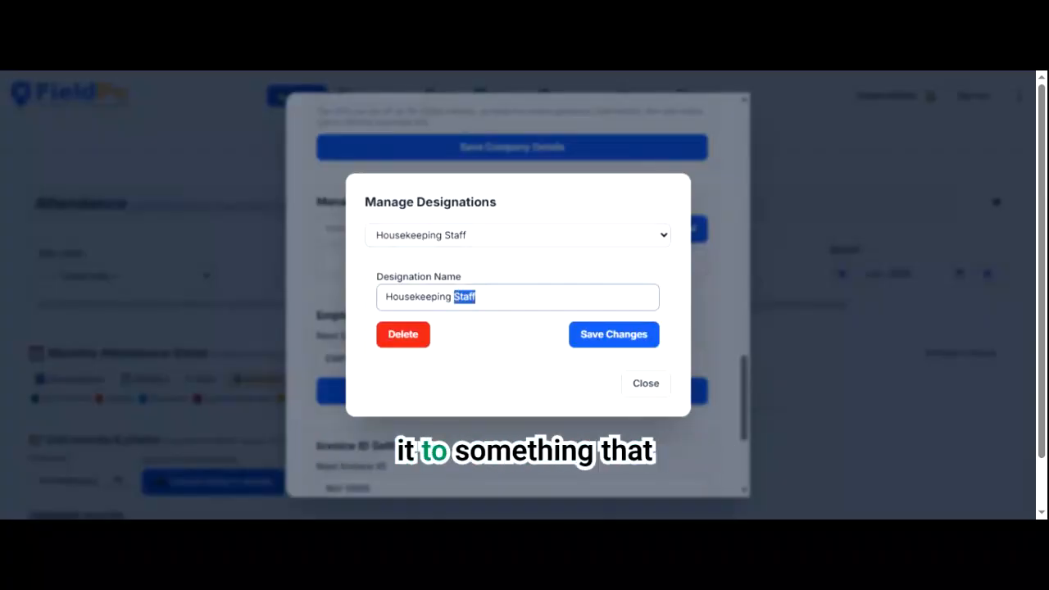
{"action": "type", "text": "Executive"}
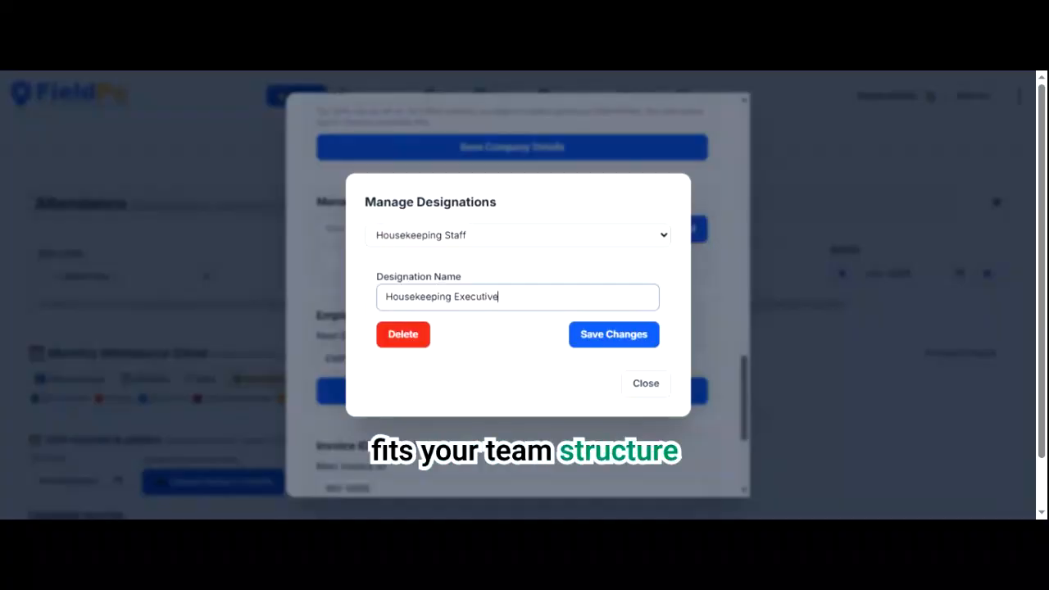
{"action": "left_click", "coordinate": [585, 334]}
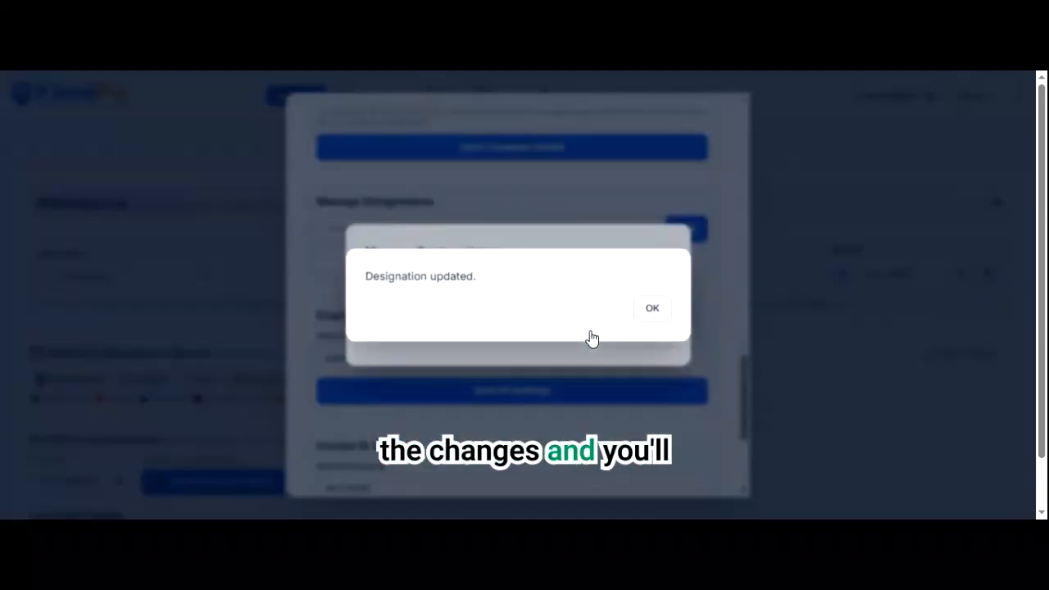
{"action": "left_click", "coordinate": [648, 313]}
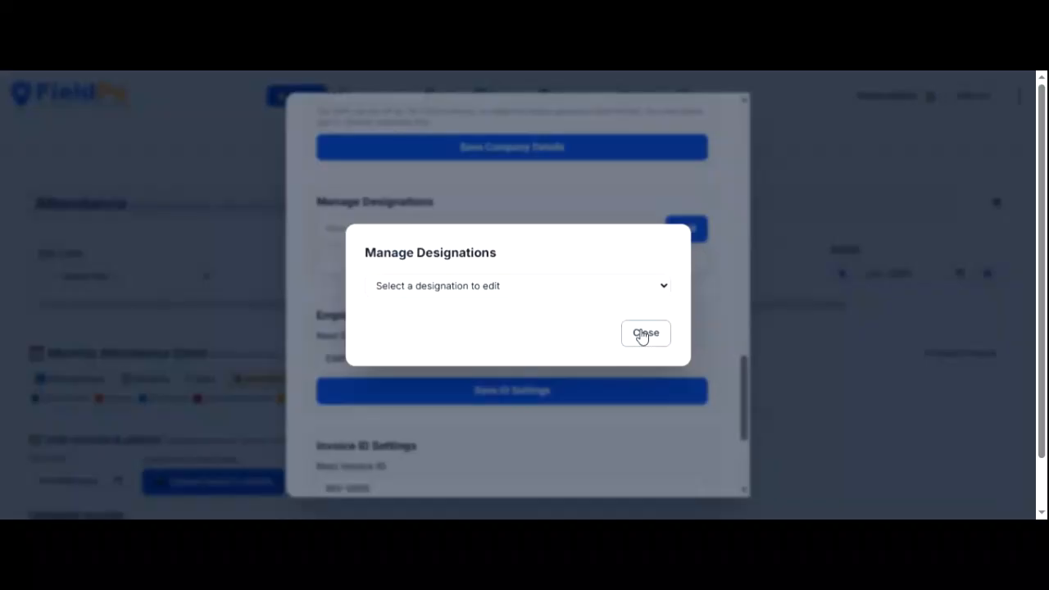
- Close the designation editor and replace the employee ID's EMP prefix with SM
{"action": "left_click", "coordinate": [644, 334]}
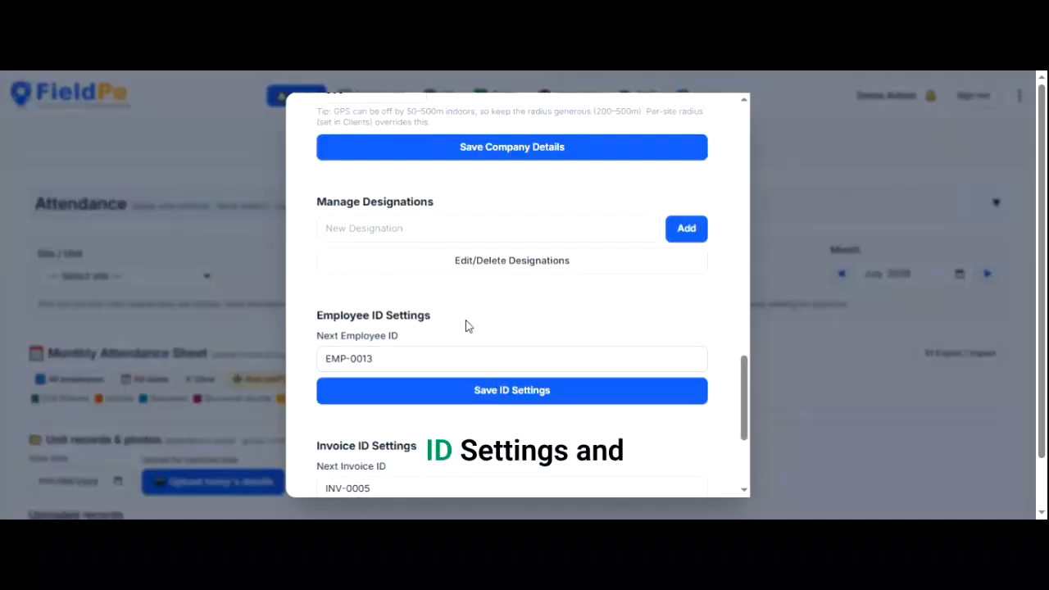
{"action": "scroll", "coordinate": [466, 323], "scroll_direction": "down", "scroll_amount": 2}
{"action": "left_click_drag", "start_coordinate": [326, 239], "coordinate": [346, 239]}
{"action": "type", "text": "SMF"}
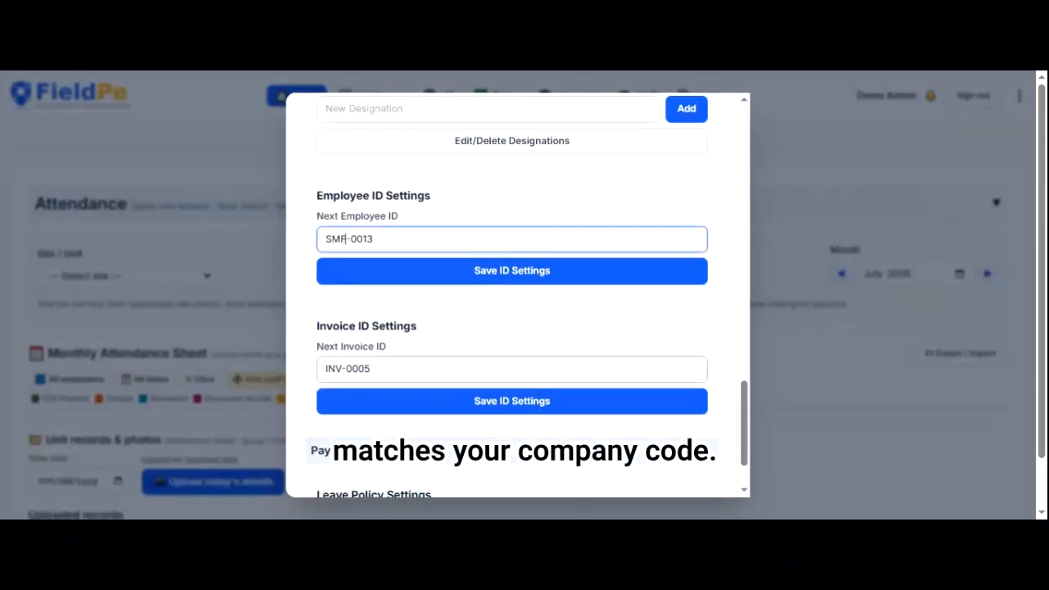
- Change the invoice ID prefix to SMPF and save both ID settings (next IDs SMF-0013, SMPF-0005)
{"action": "left_click_drag", "start_coordinate": [342, 369], "coordinate": [302, 372]}
{"action": "type", "text": "SMPF"}
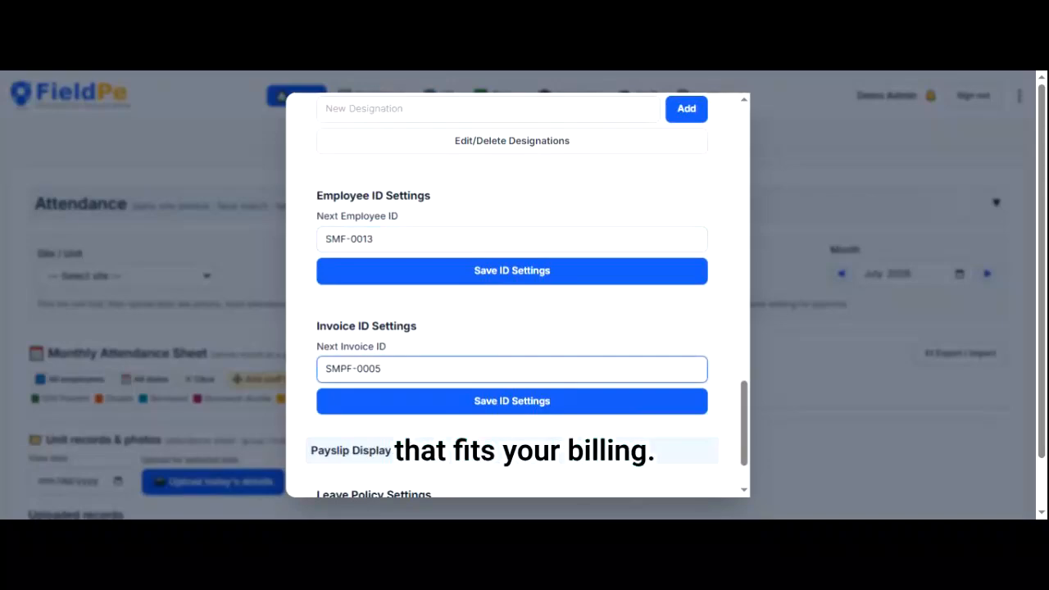
{"action": "key", "text": "Return"}
{"action": "left_click", "coordinate": [651, 309]}
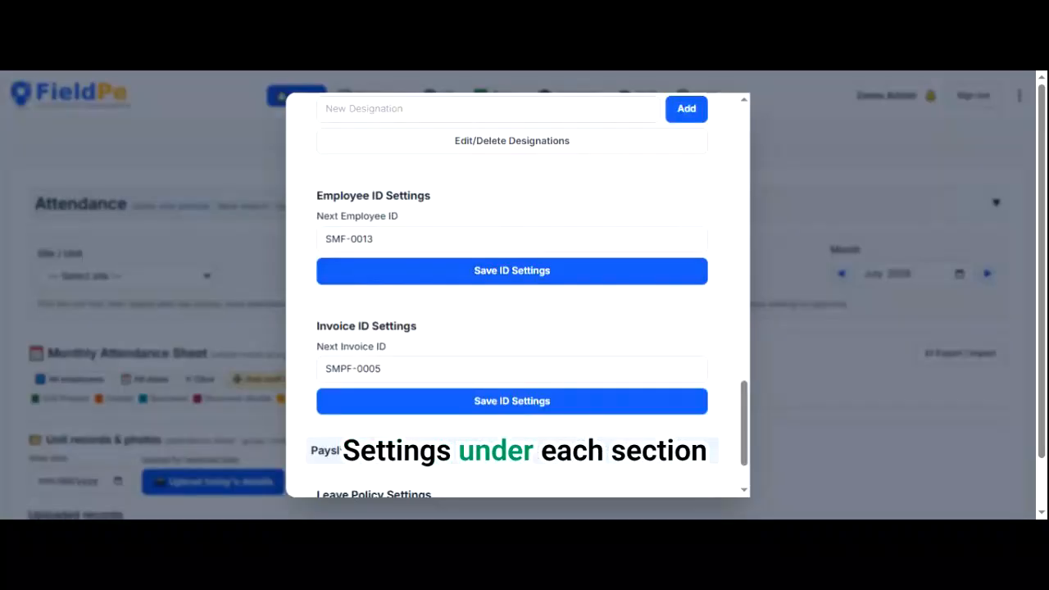
{"action": "left_click", "coordinate": [512, 402]}
{"action": "key", "text": "Return"}
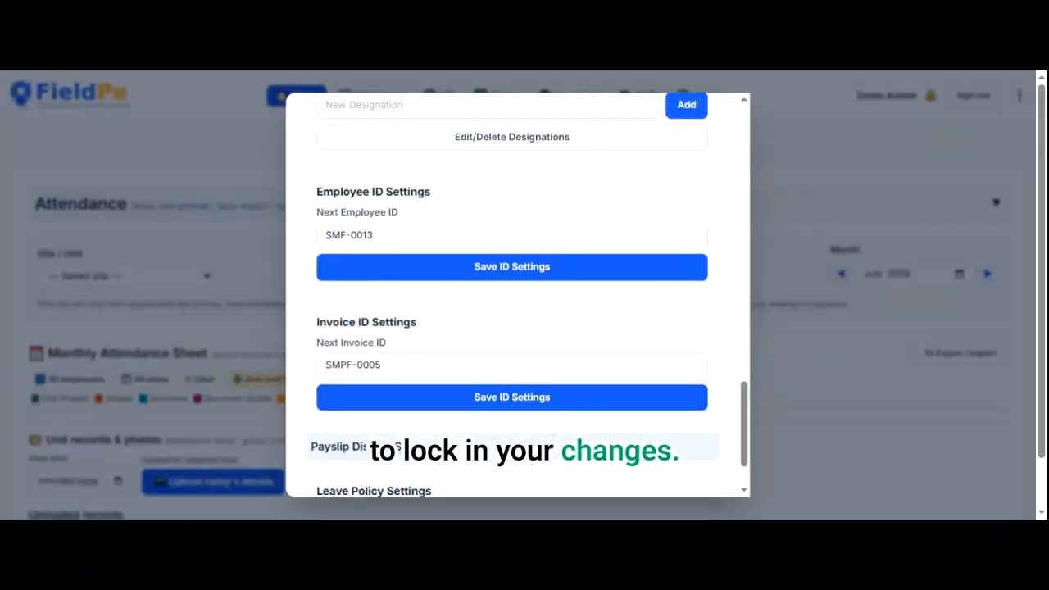
{"action": "scroll", "coordinate": [517, 295], "scroll_direction": "down", "scroll_amount": 2}
{"action": "scroll", "coordinate": [516, 295], "scroll_direction": "up", "scroll_amount": 15}
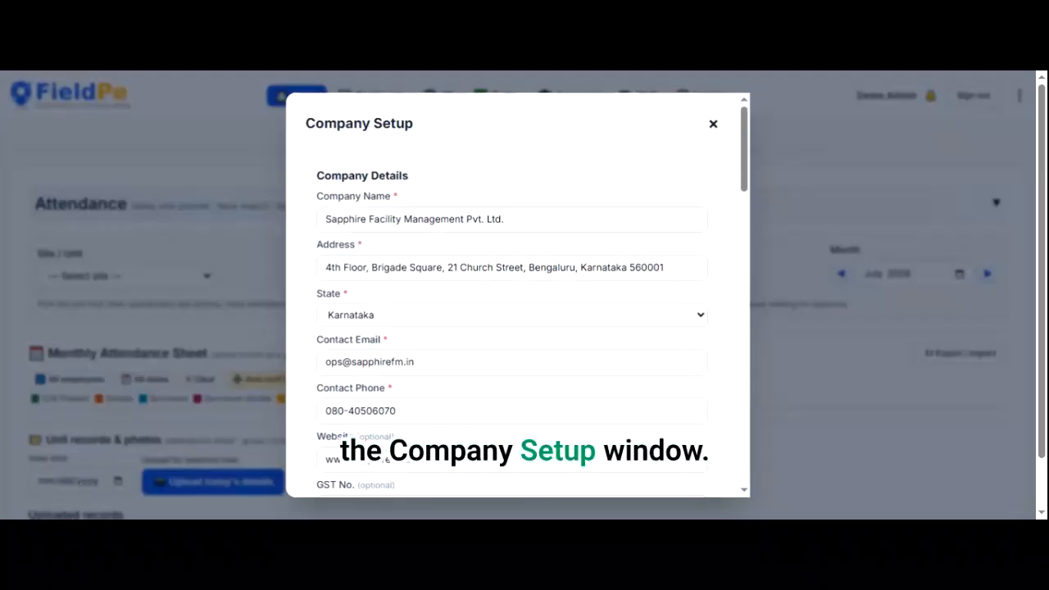
- Edit Zenith Softworks Pvt. Ltd. in Manage Clients & Billing and enter its contact e-mail and phone number
{"action": "left_click", "coordinate": [713, 124]}
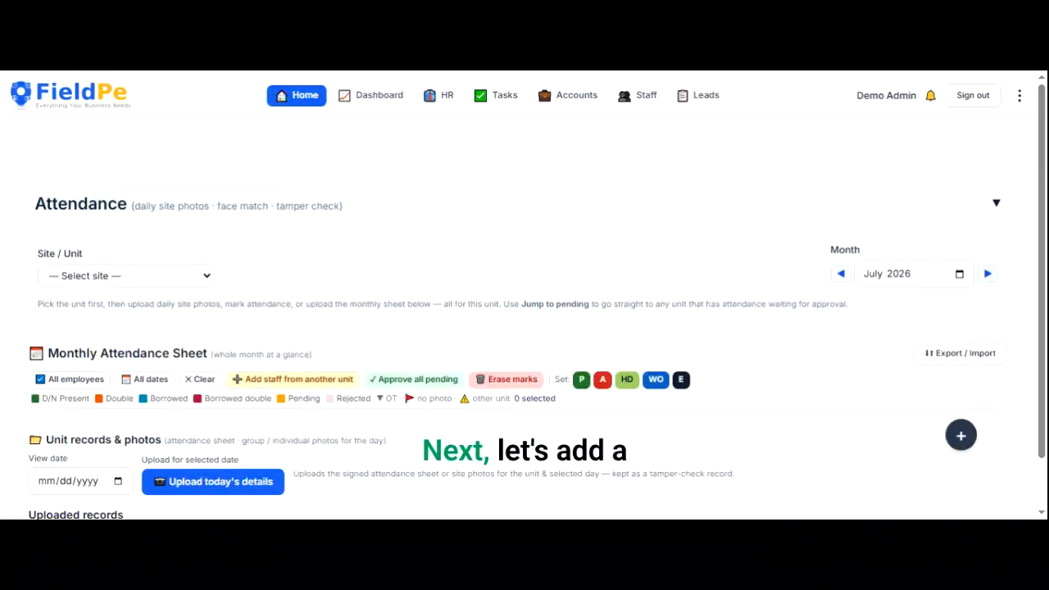
{"action": "left_click", "coordinate": [1019, 96]}
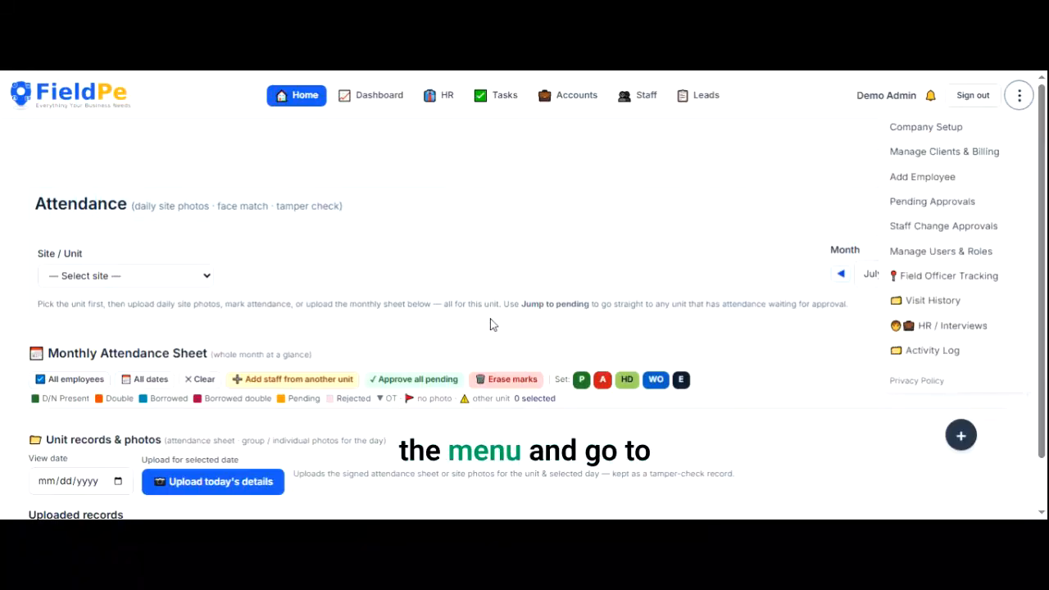
{"action": "left_click", "coordinate": [905, 153]}
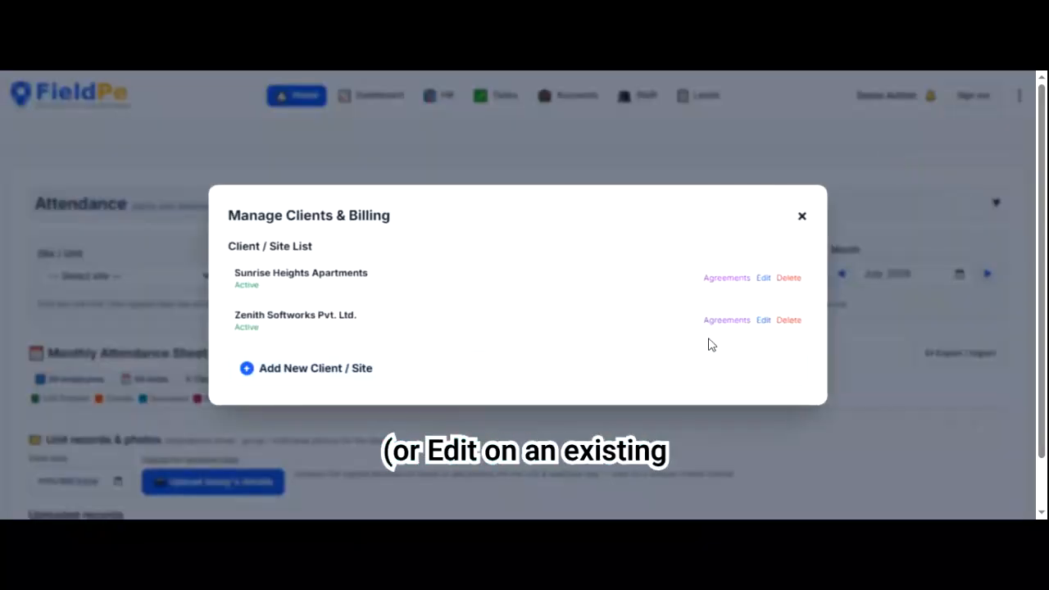
{"action": "left_click", "coordinate": [763, 322]}
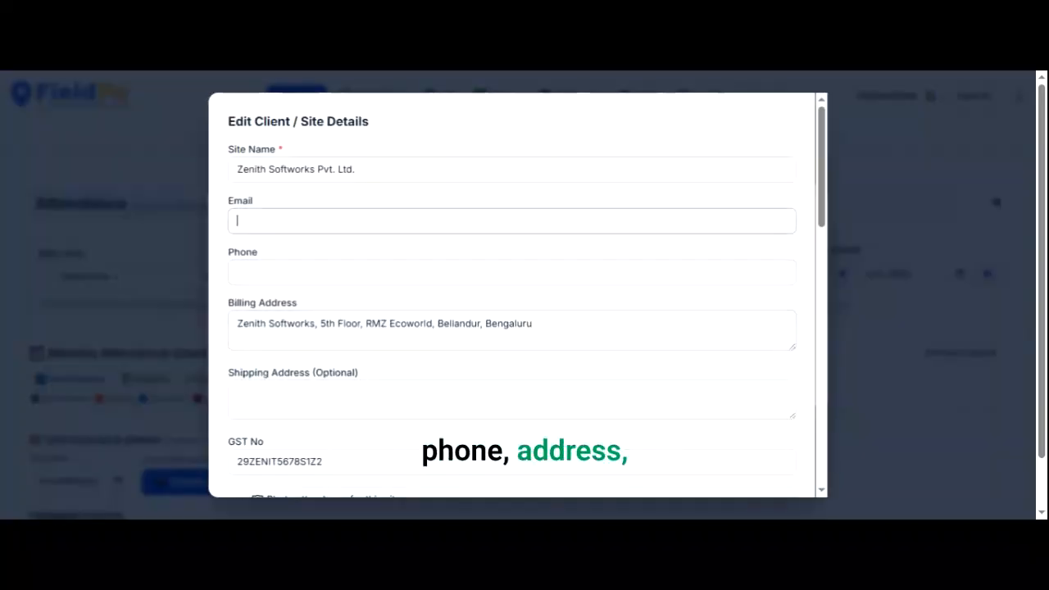
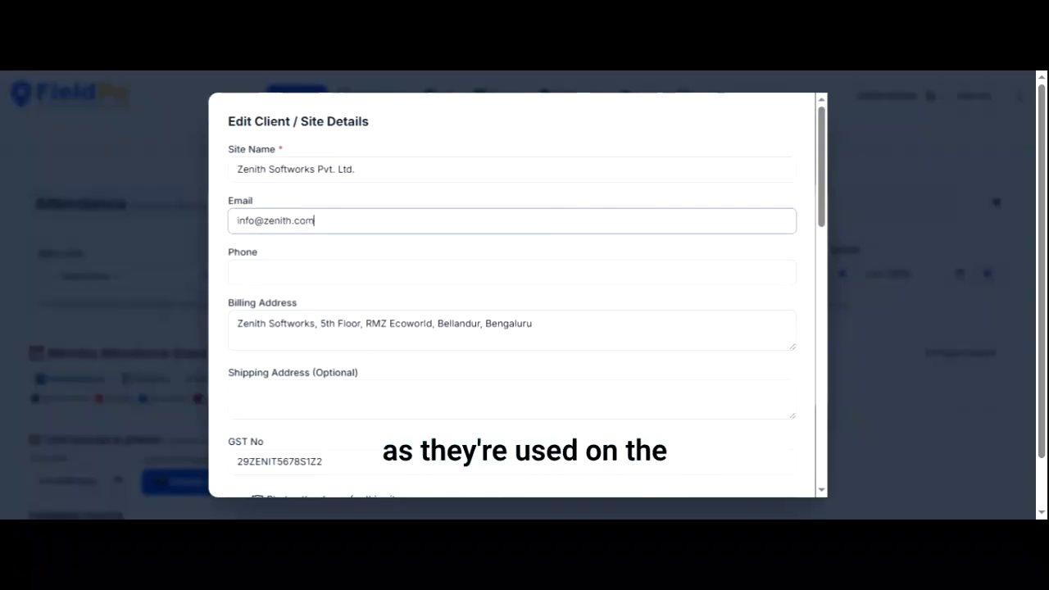
{"action": "key", "text": "Tab"}
{"action": "type", "text": "987654"}
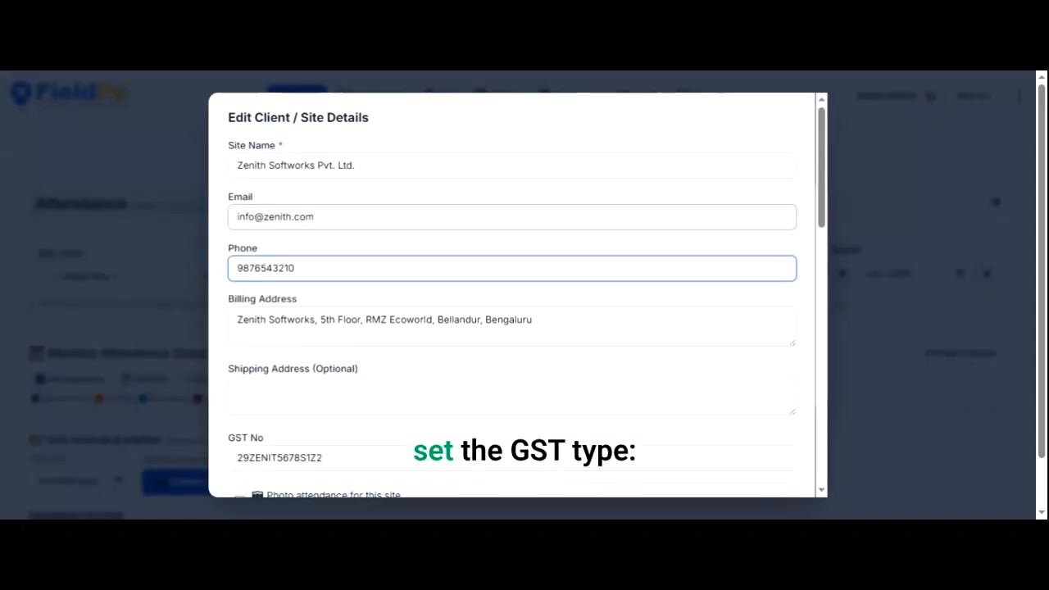
{"action": "scroll", "coordinate": [512, 295], "scroll_direction": "down", "scroll_amount": 2}
- Set Zenith Softworks' second billing rate to Housekeeping Executive on 8 hr shifts
{"action": "left_click", "coordinate": [532, 177]}
{"action": "key", "text": "Tab"}
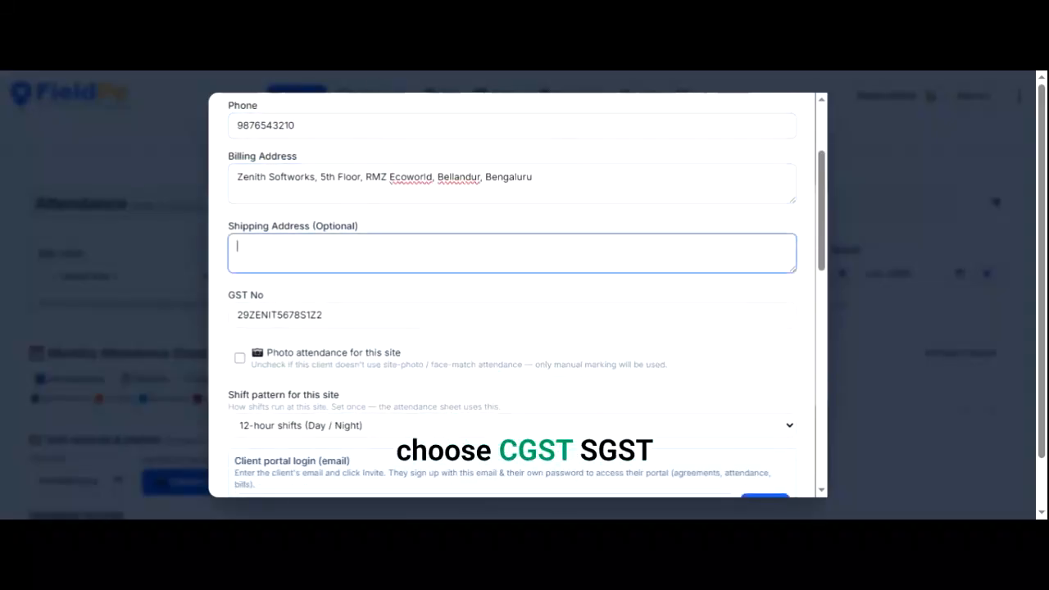
{"action": "key", "text": "Tab"}
{"action": "scroll", "coordinate": [518, 295], "scroll_direction": "down", "scroll_amount": 2}
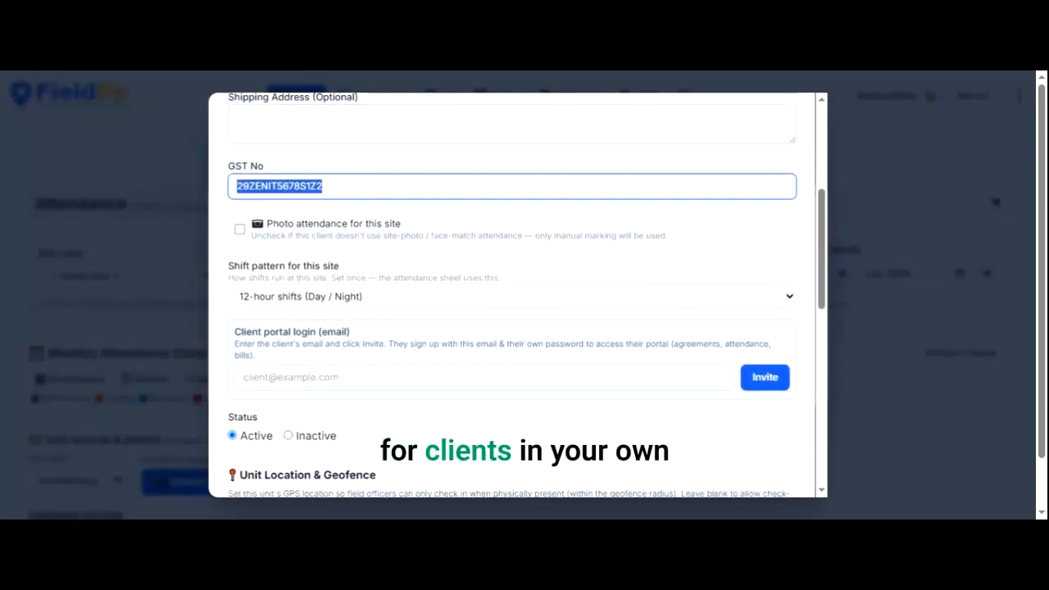
{"action": "scroll", "coordinate": [518, 295], "scroll_direction": "down", "scroll_amount": 2}
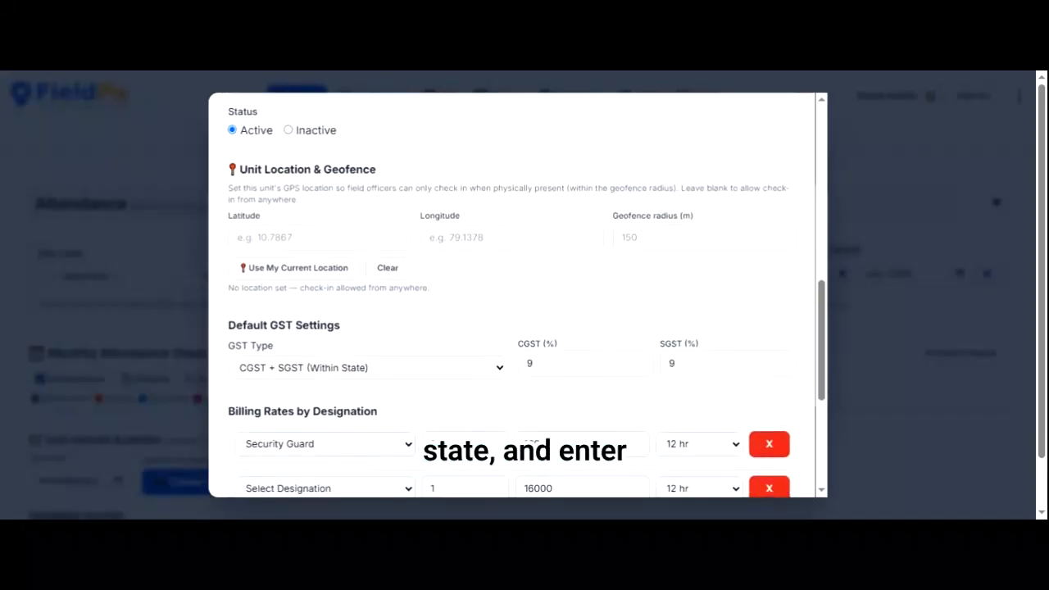
{"action": "scroll", "coordinate": [518, 295], "scroll_direction": "down", "scroll_amount": 2}
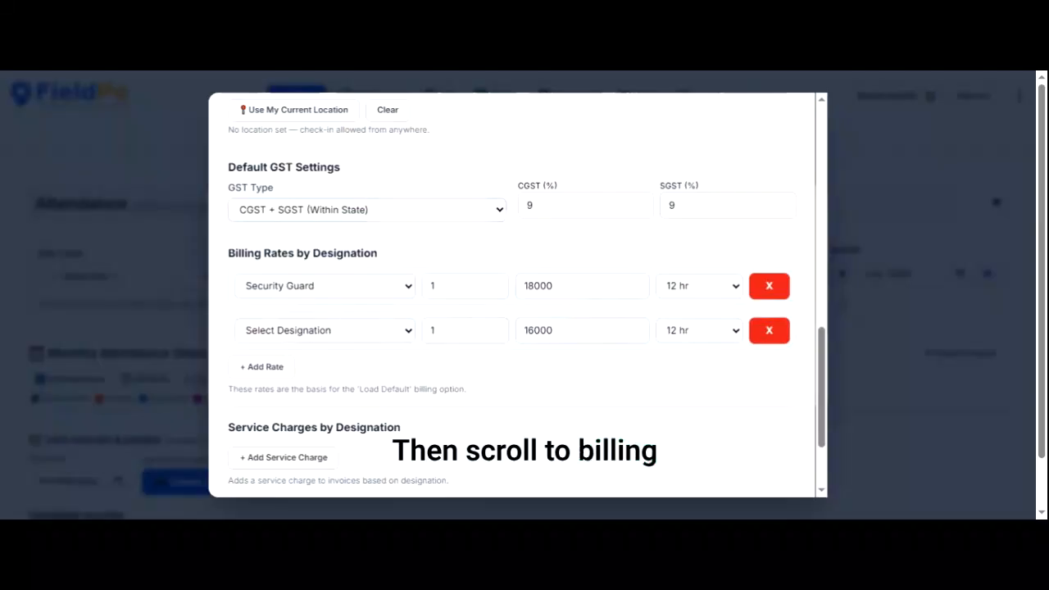
{"action": "scroll", "coordinate": [518, 295], "scroll_direction": "down", "scroll_amount": 1}
{"action": "scroll", "coordinate": [518, 295], "scroll_direction": "down", "scroll_amount": 1}
{"action": "left_click", "coordinate": [324, 255]}
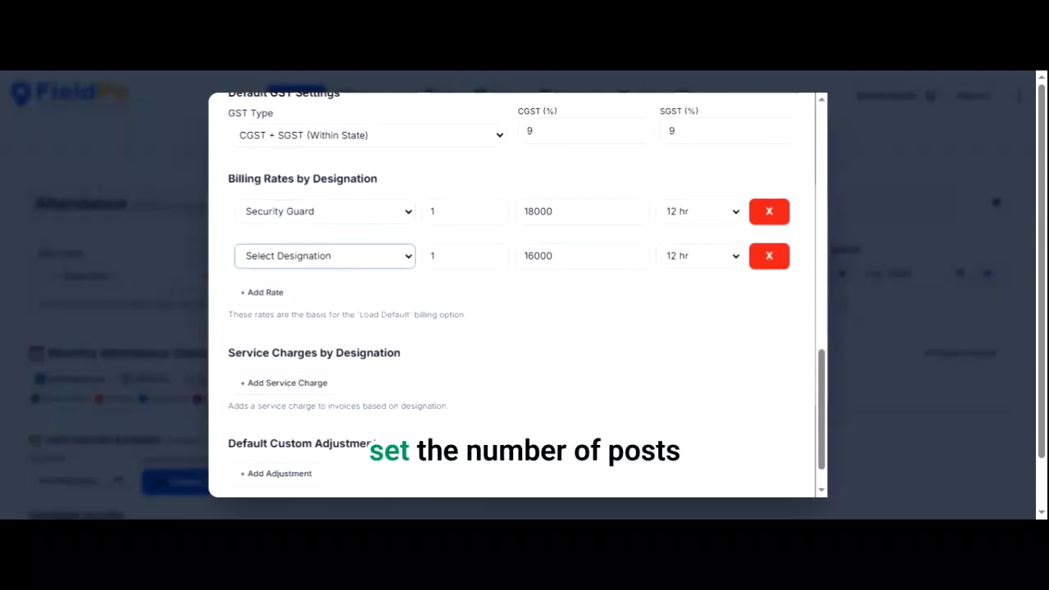
{"action": "left_click", "coordinate": [325, 295]}
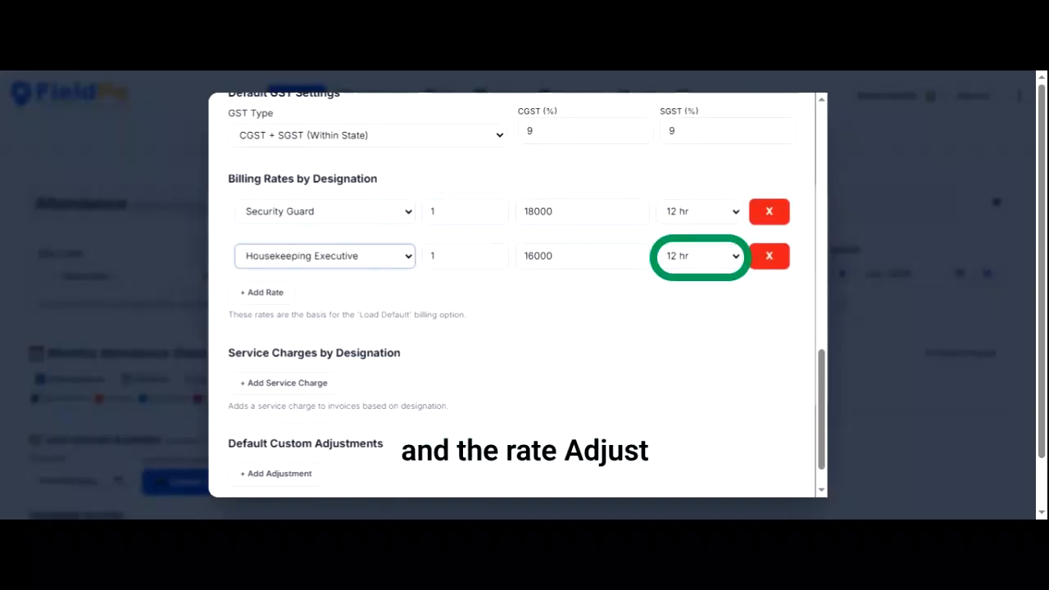
{"action": "left_click", "coordinate": [701, 256]}
{"action": "left_click", "coordinate": [701, 277]}
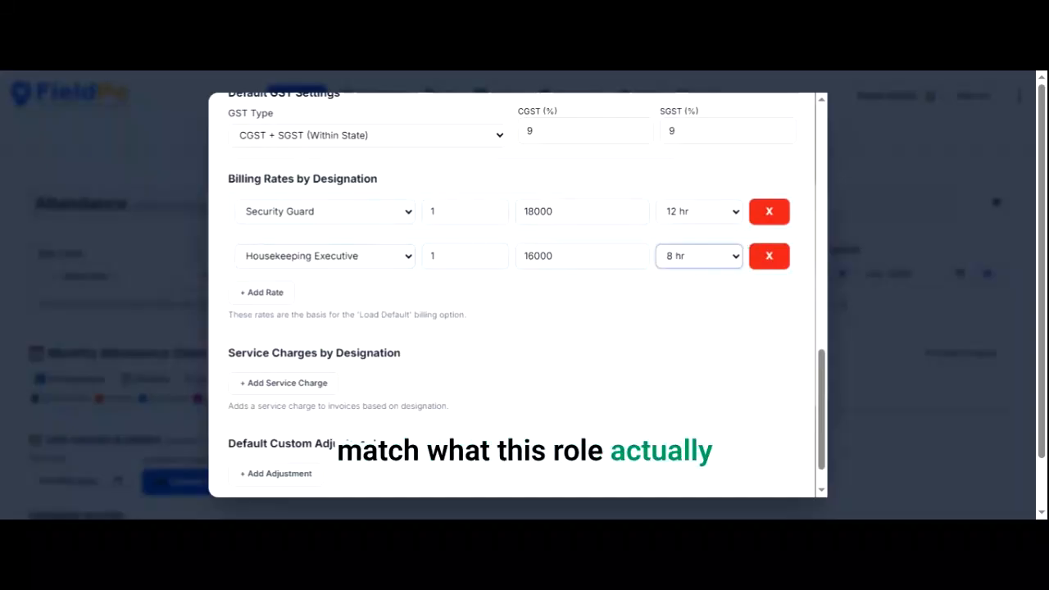
- Add a service charge row for Security Guard and choose its charge type
{"action": "left_click", "coordinate": [283, 383]}
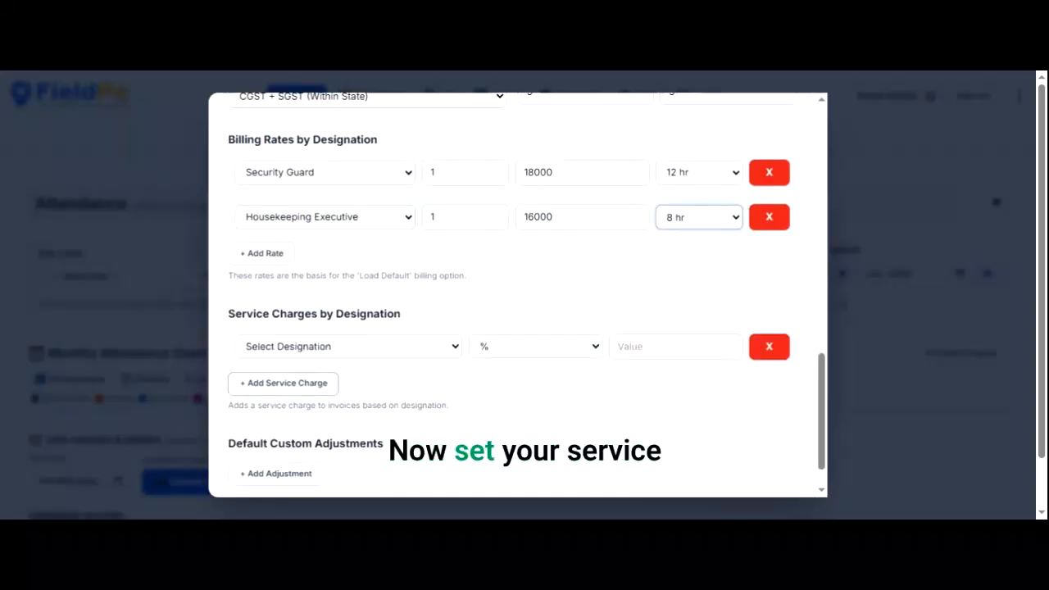
{"action": "left_click", "coordinate": [348, 347]}
{"action": "left_click", "coordinate": [328, 381]}
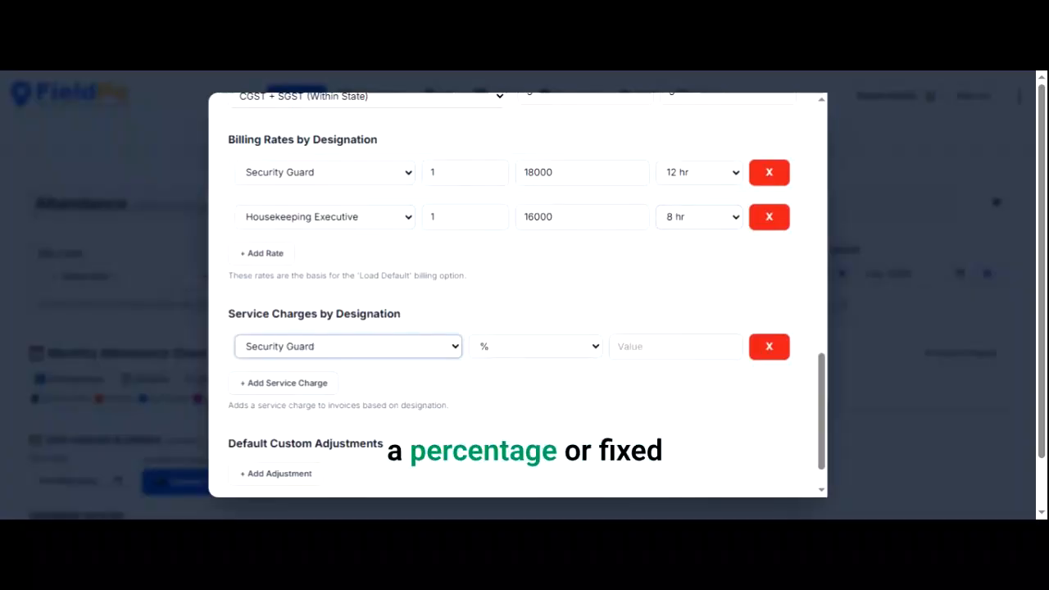
{"action": "left_click", "coordinate": [536, 347]}
{"action": "left_click", "coordinate": [500, 380]}
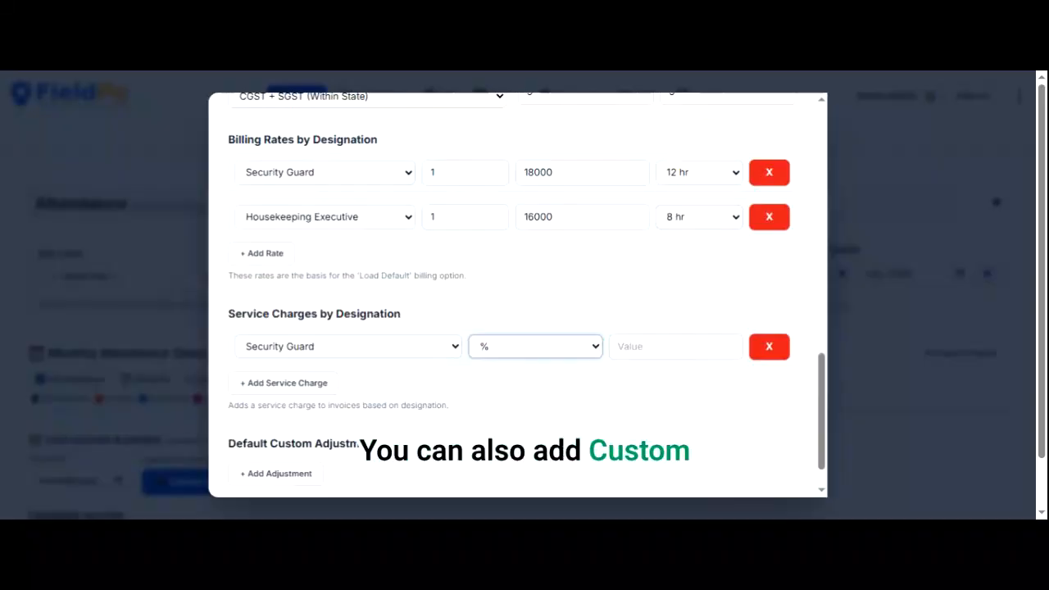
- Save the updated client details and close the clients and billing list
{"action": "scroll", "coordinate": [525, 328], "scroll_direction": "down", "scroll_amount": 1}
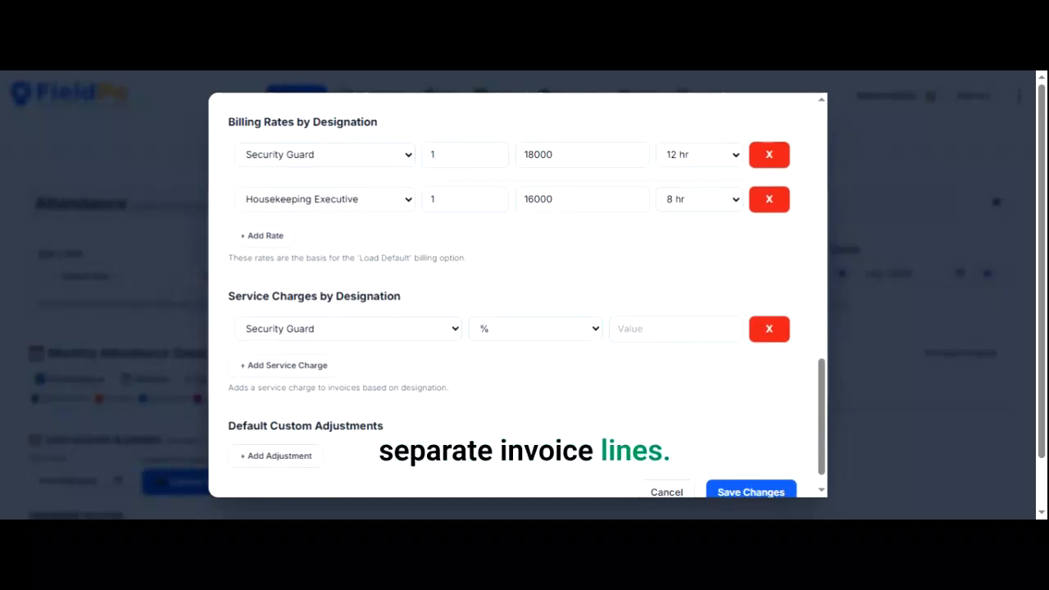
{"action": "scroll", "coordinate": [518, 295], "scroll_direction": "down", "scroll_amount": 1}
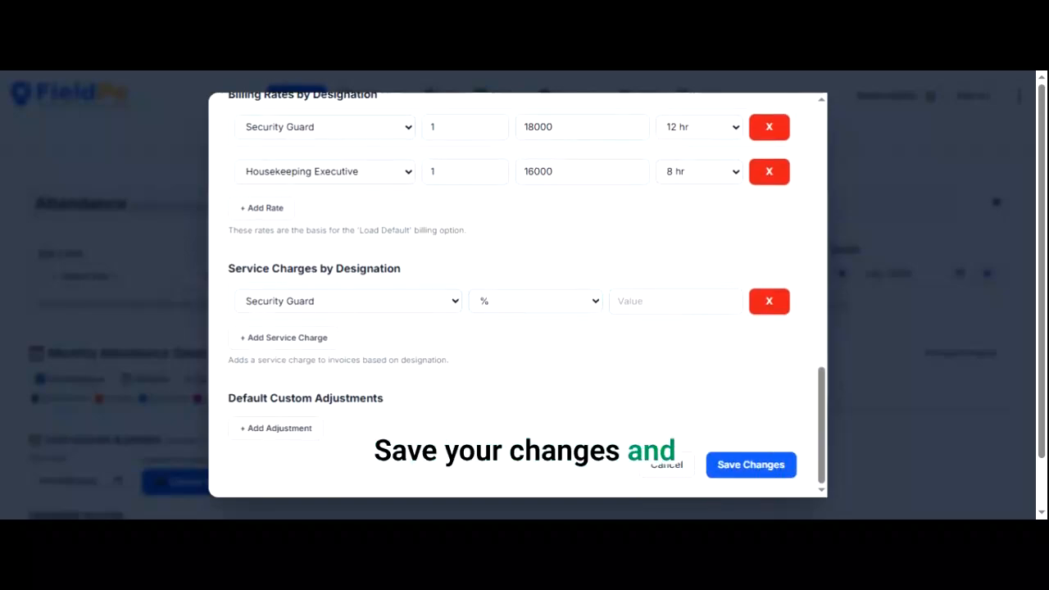
{"action": "left_click", "coordinate": [751, 464]}
{"action": "left_click", "coordinate": [651, 309]}
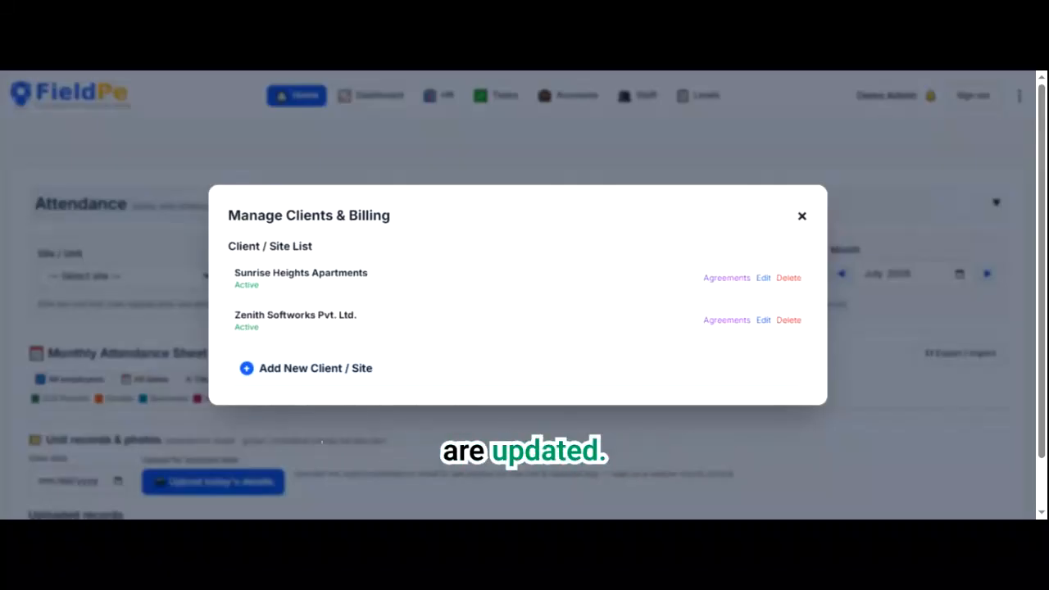
{"action": "key", "text": "Escape"}
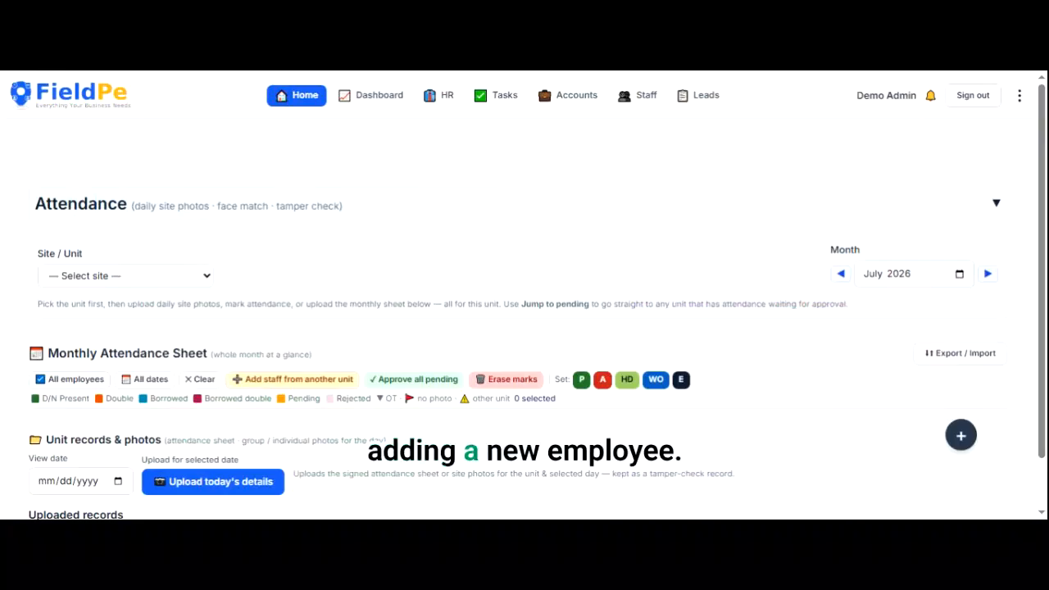
{"action": "left_click", "coordinate": [1020, 96]}
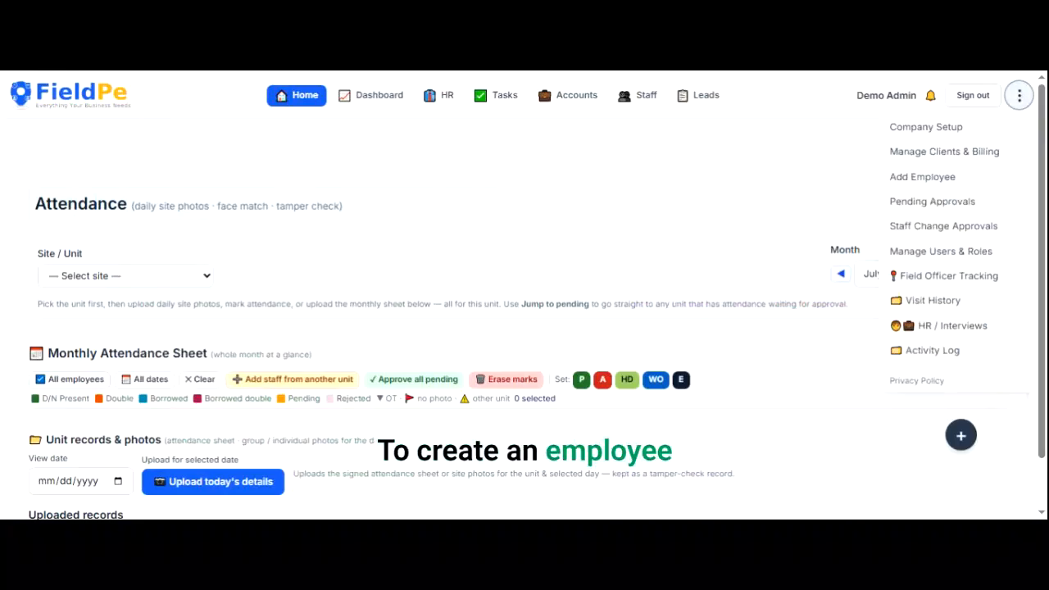
- Start a new employee and assign them to the Sunrise Heights Apartments site
{"action": "left_click", "coordinate": [923, 177]}
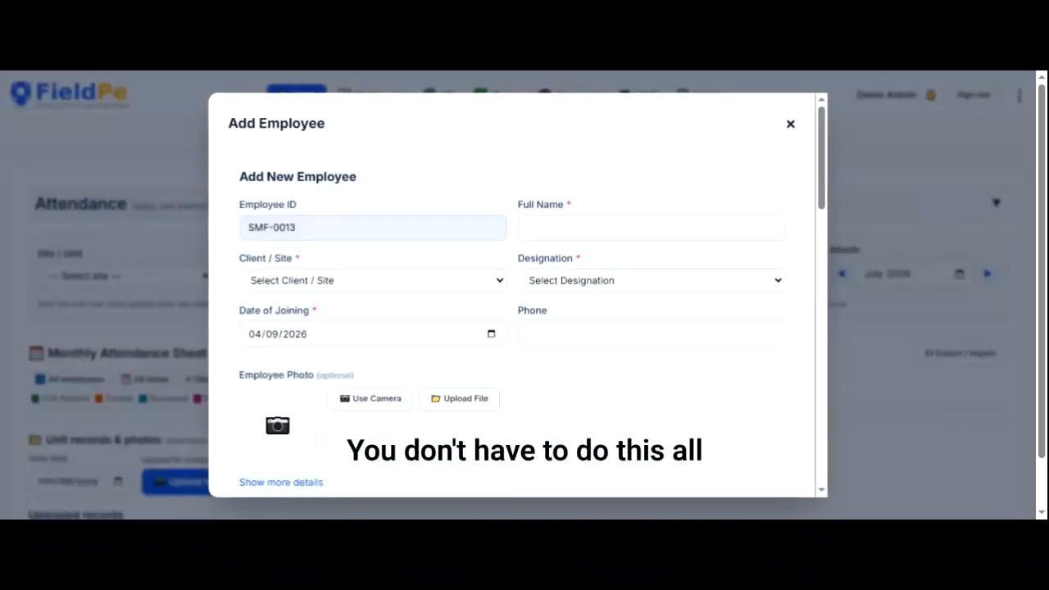
{"action": "left_click", "coordinate": [529, 228]}
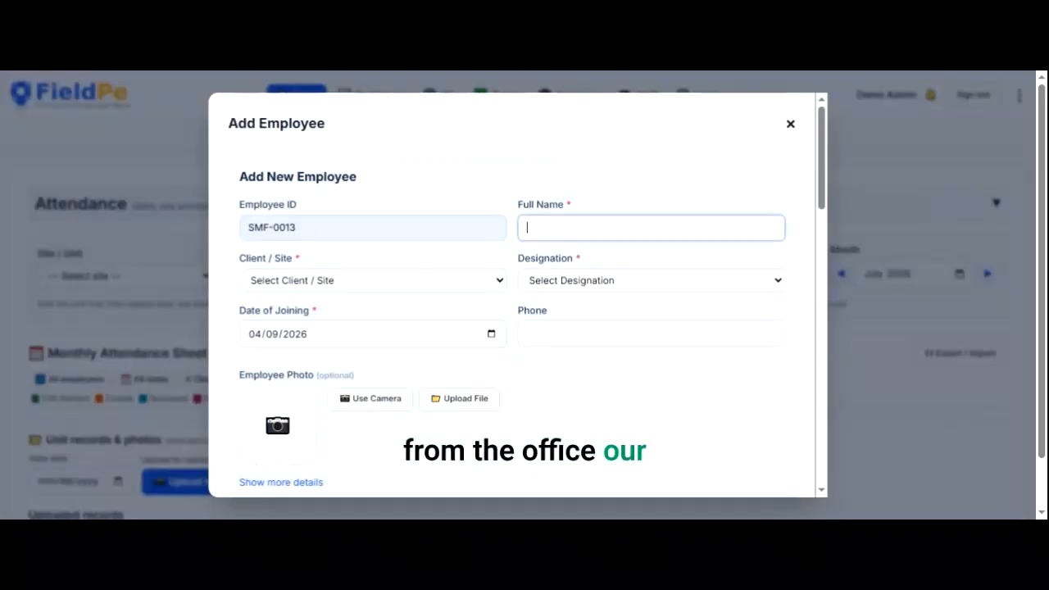
{"action": "left_click", "coordinate": [373, 280]}
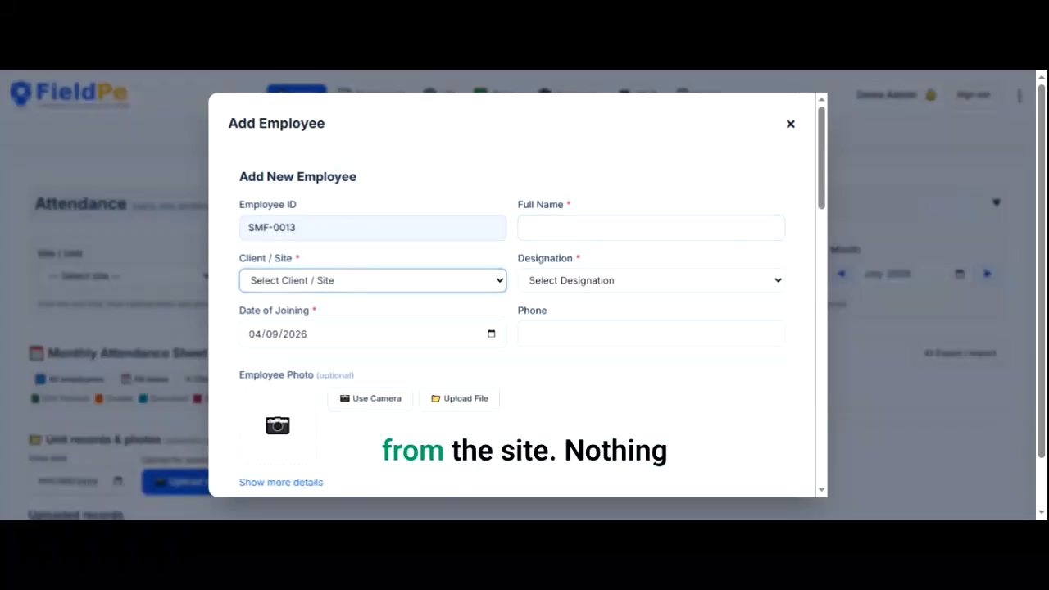
{"action": "key", "text": "Down"}
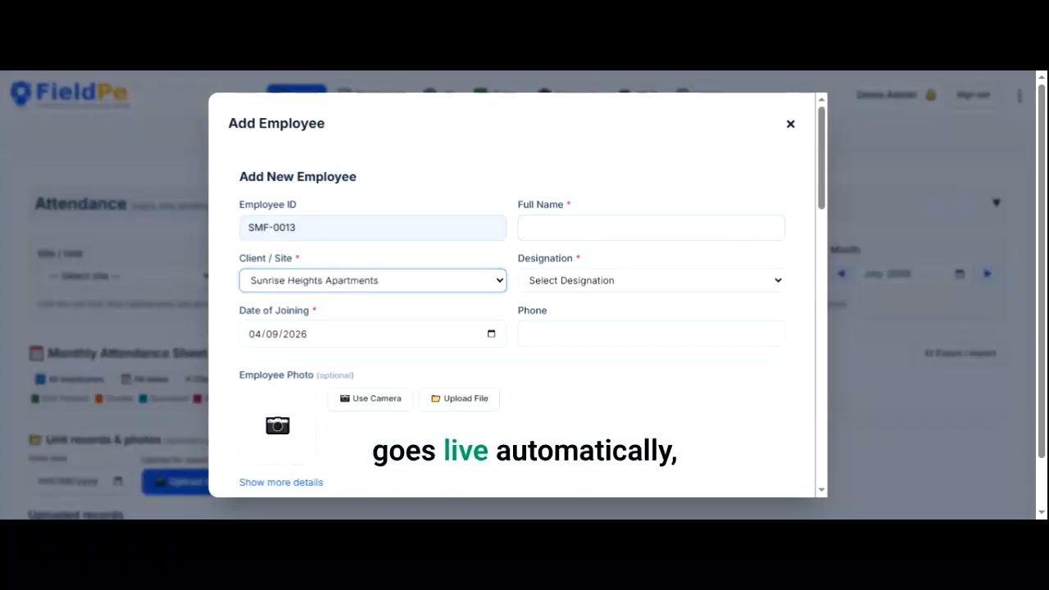
{"action": "key", "text": "Down"}
{"action": "key", "text": "Up"}
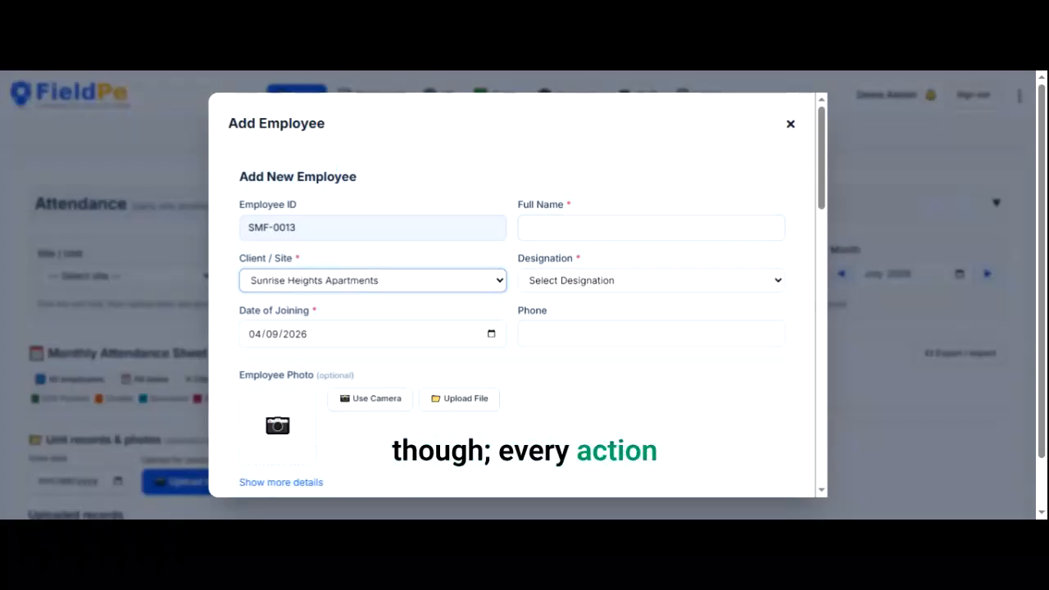
{"action": "key", "text": "Tab"}
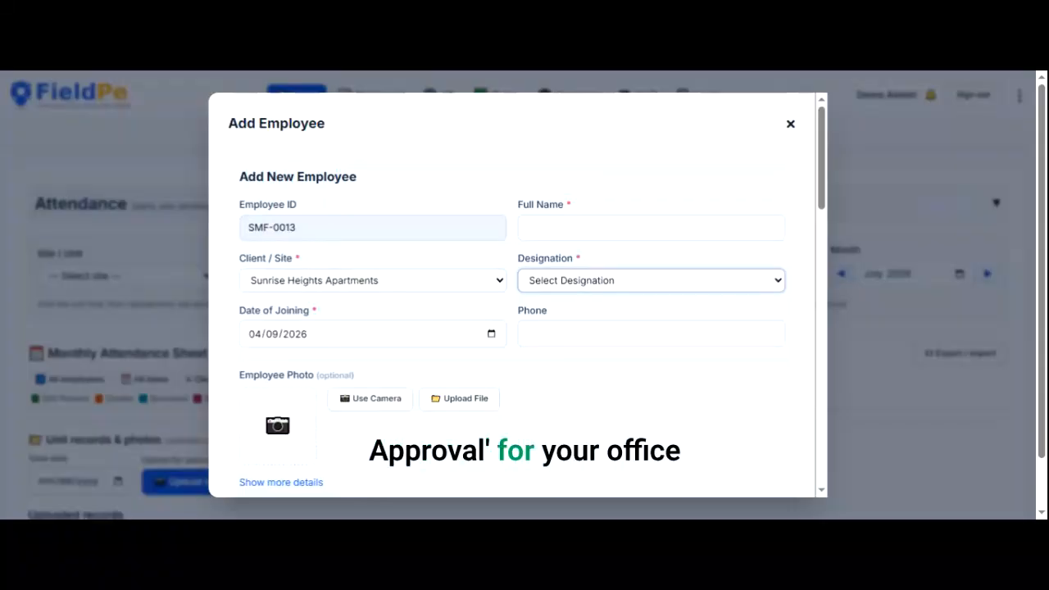
- Load the Business template into the employee's salary structure
{"action": "scroll", "coordinate": [517, 295], "scroll_direction": "down", "scroll_amount": 3}
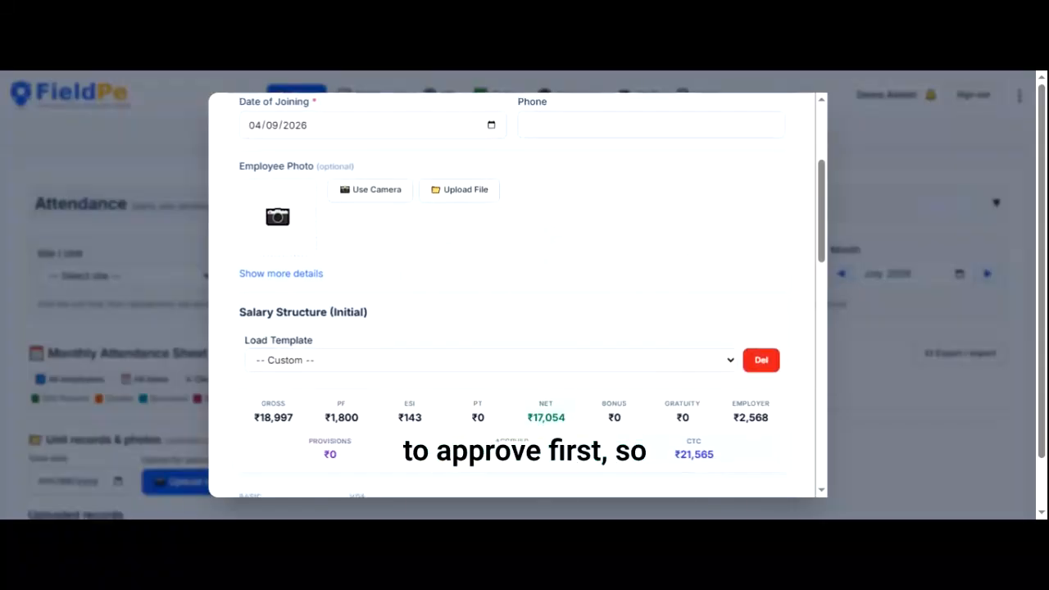
{"action": "scroll", "coordinate": [517, 295], "scroll_direction": "down", "scroll_amount": 1}
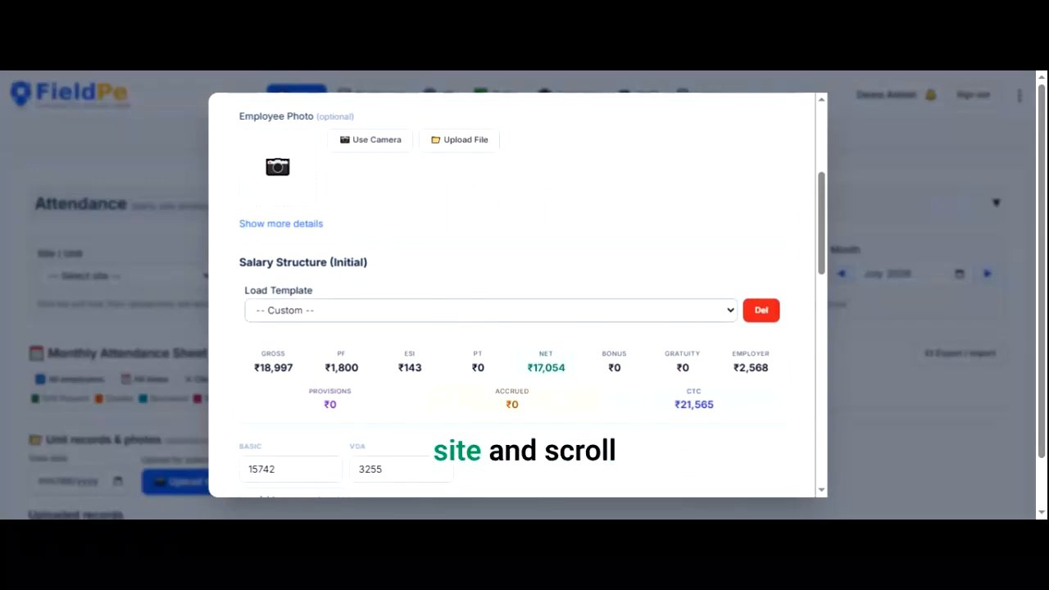
{"action": "scroll", "coordinate": [448, 311], "scroll_direction": "down", "scroll_amount": 1}
{"action": "scroll", "coordinate": [517, 295], "scroll_direction": "down", "scroll_amount": 1}
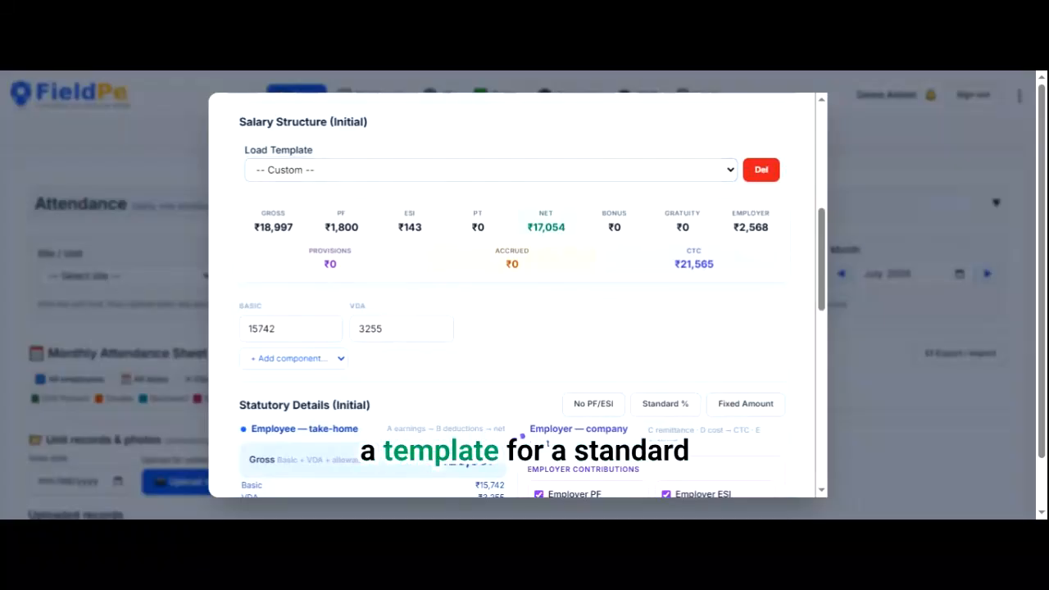
{"action": "scroll", "coordinate": [517, 295], "scroll_direction": "down", "scroll_amount": 1}
{"action": "left_click", "coordinate": [481, 145]}
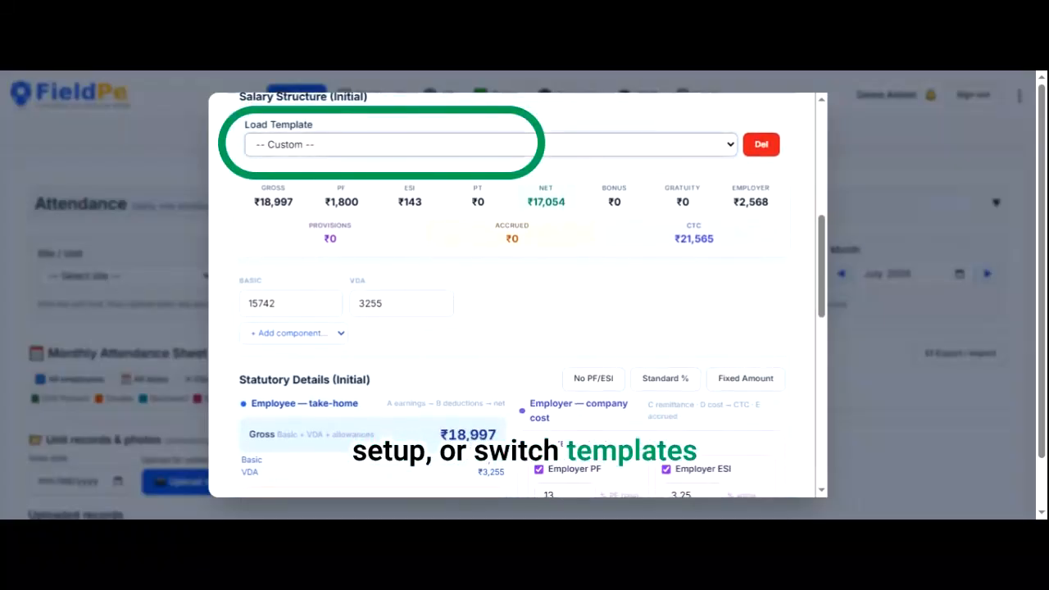
{"action": "left_click", "coordinate": [481, 182]}
{"action": "key", "text": "Down"}
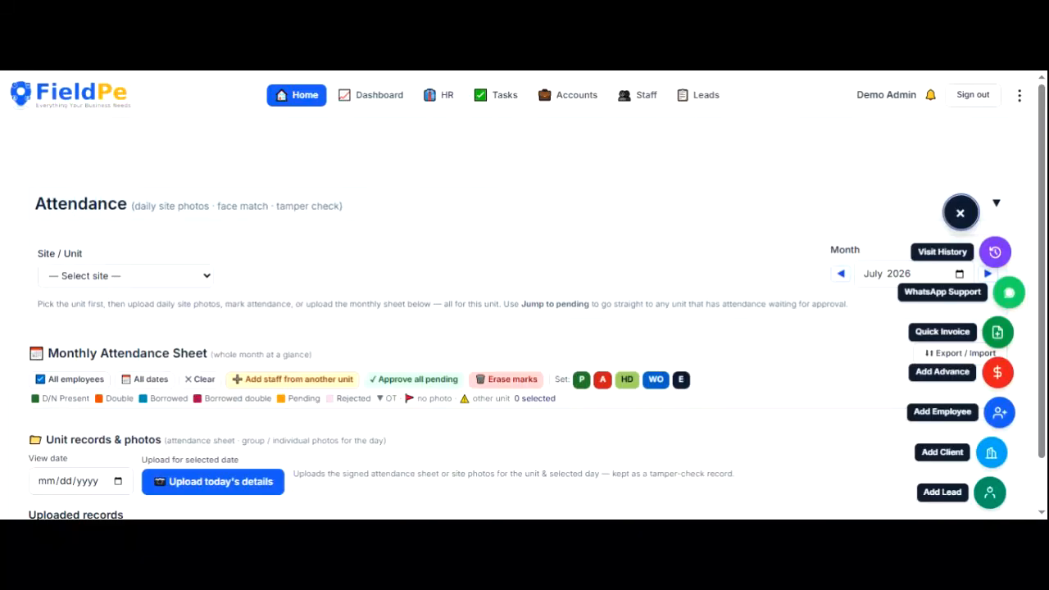
- Start a salary advance and select the Zenith Softworks security guard as the employee
{"action": "left_click", "coordinate": [998, 372]}
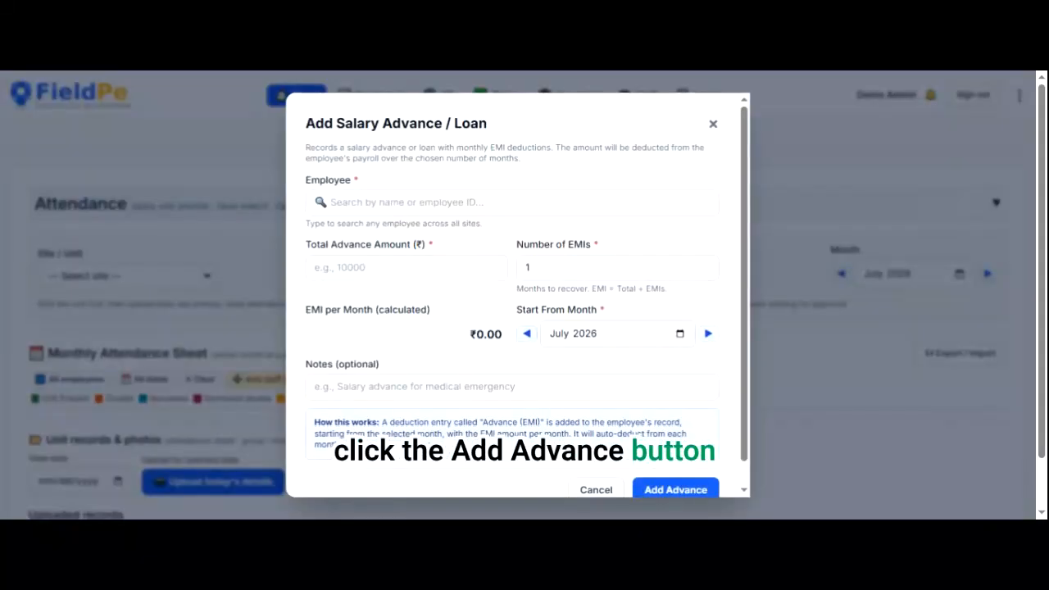
{"action": "left_click", "coordinate": [513, 202]}
{"action": "type", "text": "ar"}
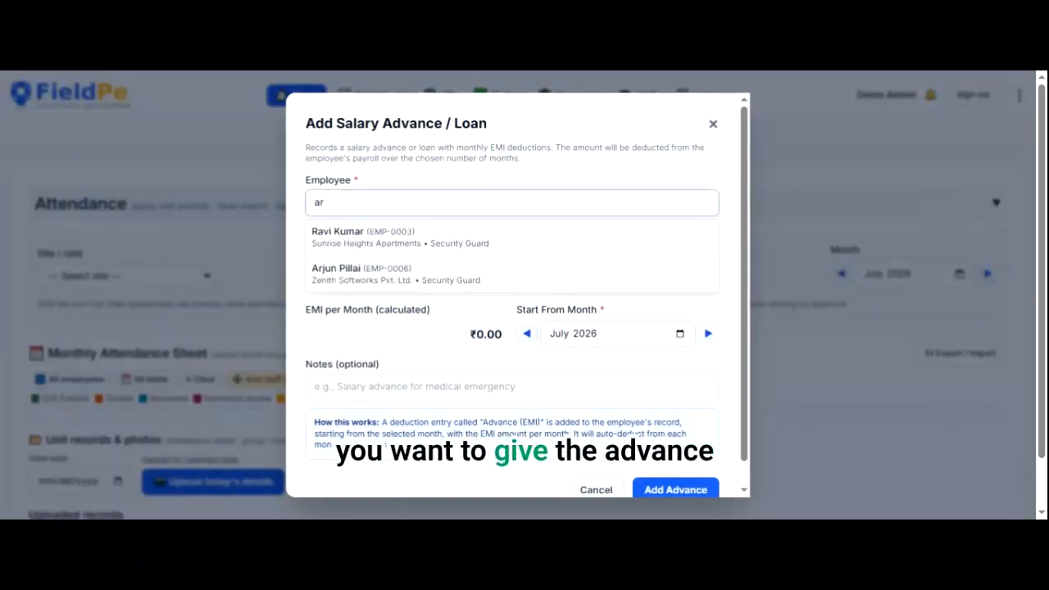
{"action": "left_click", "coordinate": [481, 242]}
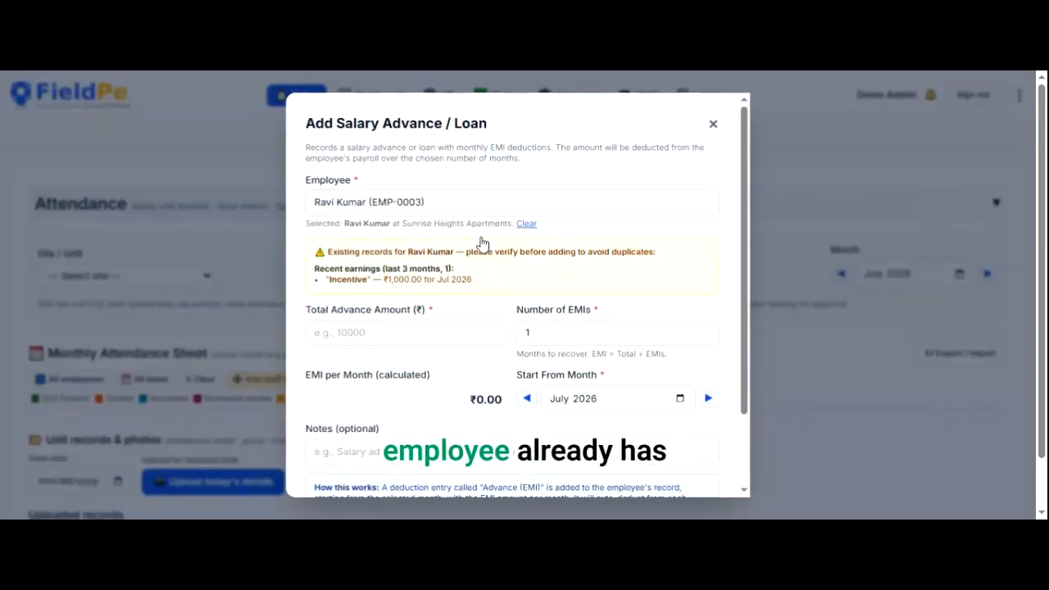
{"action": "left_click", "coordinate": [372, 333]}
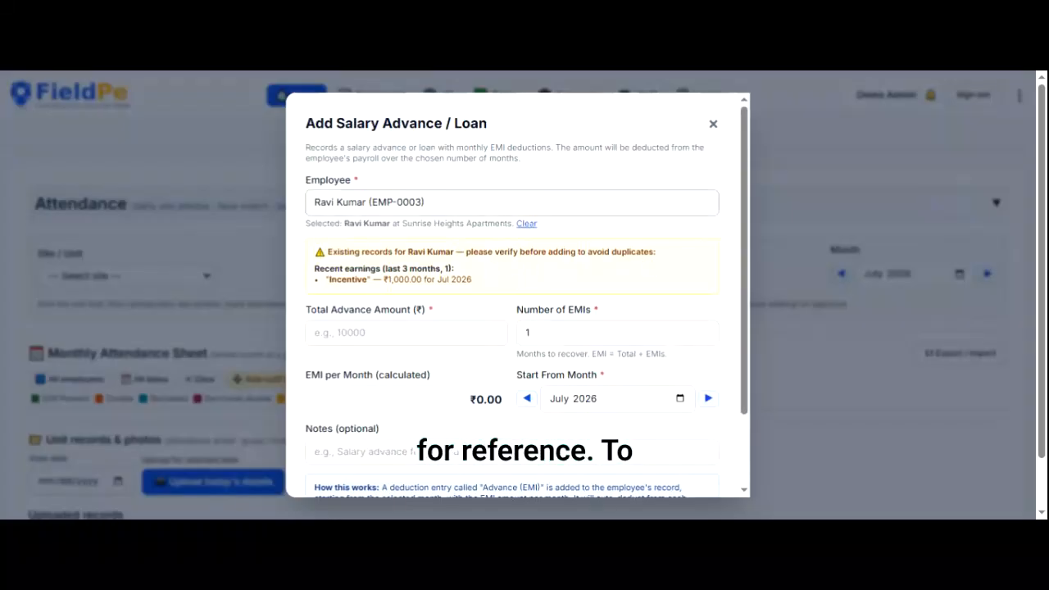
{"action": "key", "text": "ctrl+a"}
{"action": "type", "text": "ar"}
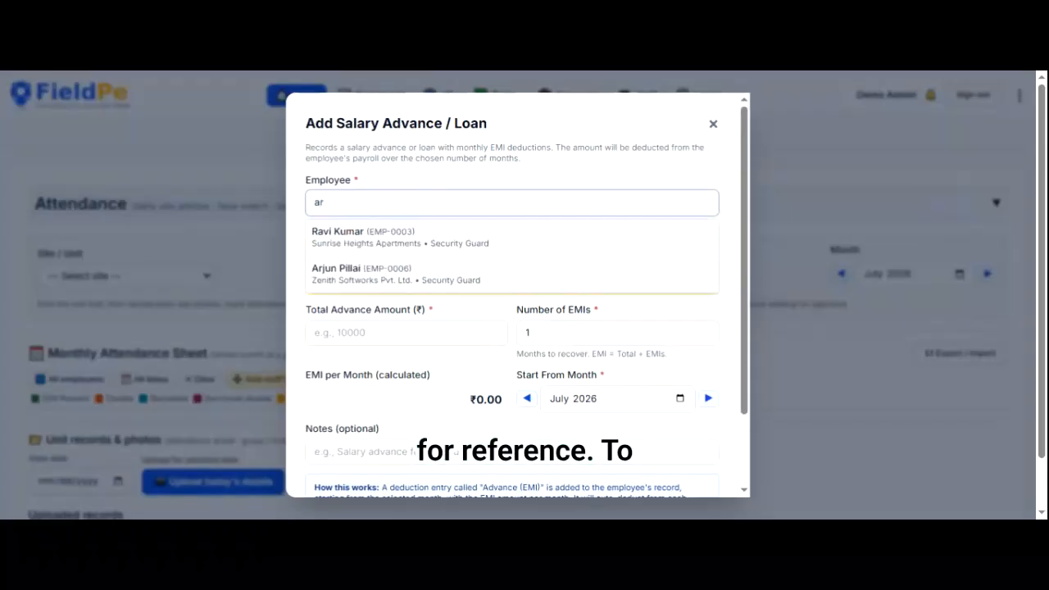
{"action": "left_click", "coordinate": [435, 274]}
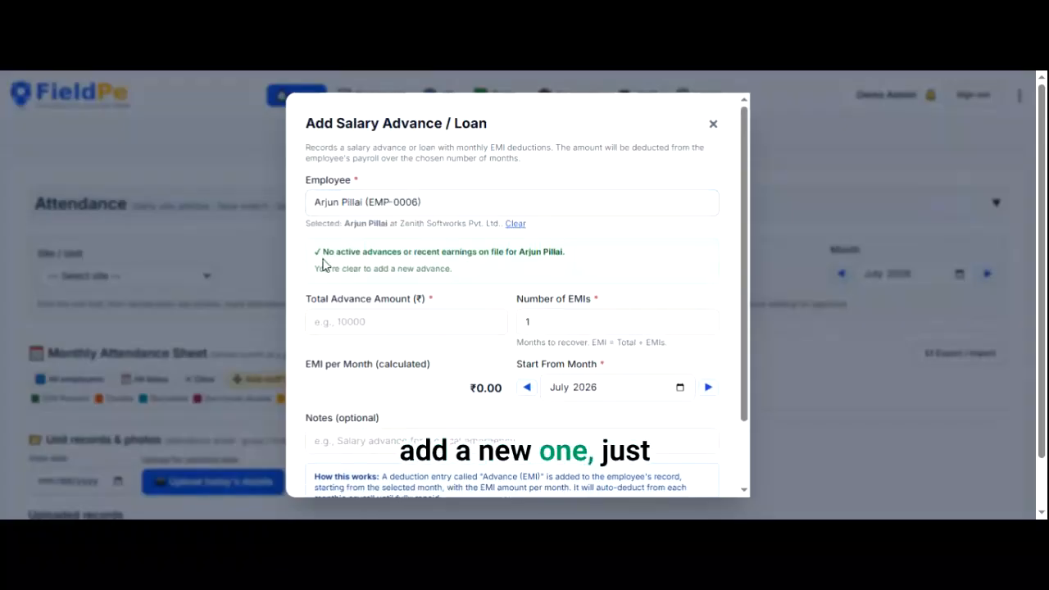
- Enter a ₹1000 advance amount with a 'Medical e' note and save it
{"action": "left_click", "coordinate": [414, 322]}
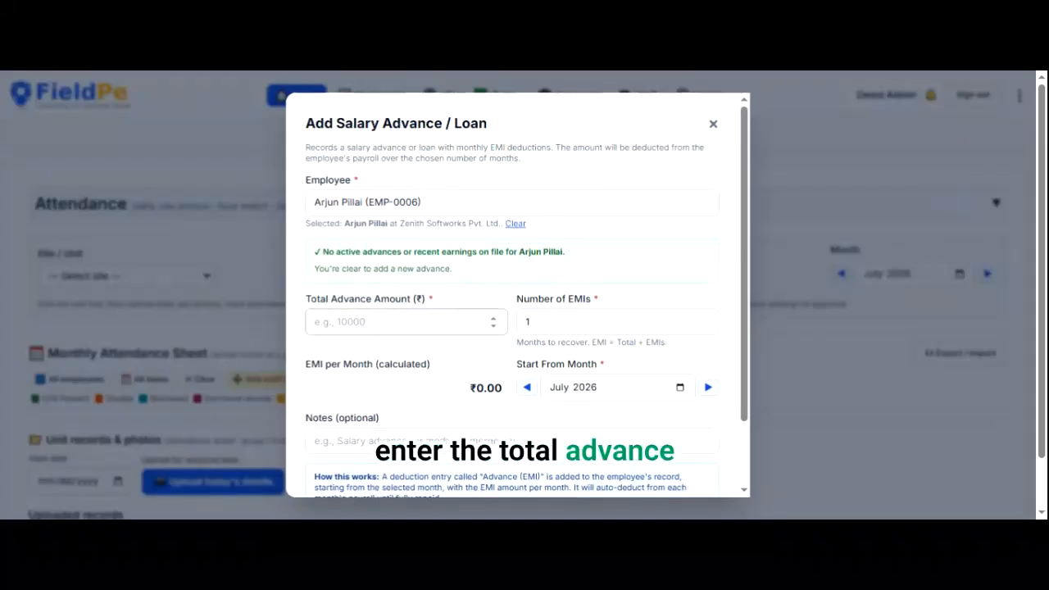
{"action": "type", "text": "1000"}
{"action": "scroll", "coordinate": [516, 303], "scroll_direction": "down", "scroll_amount": 1}
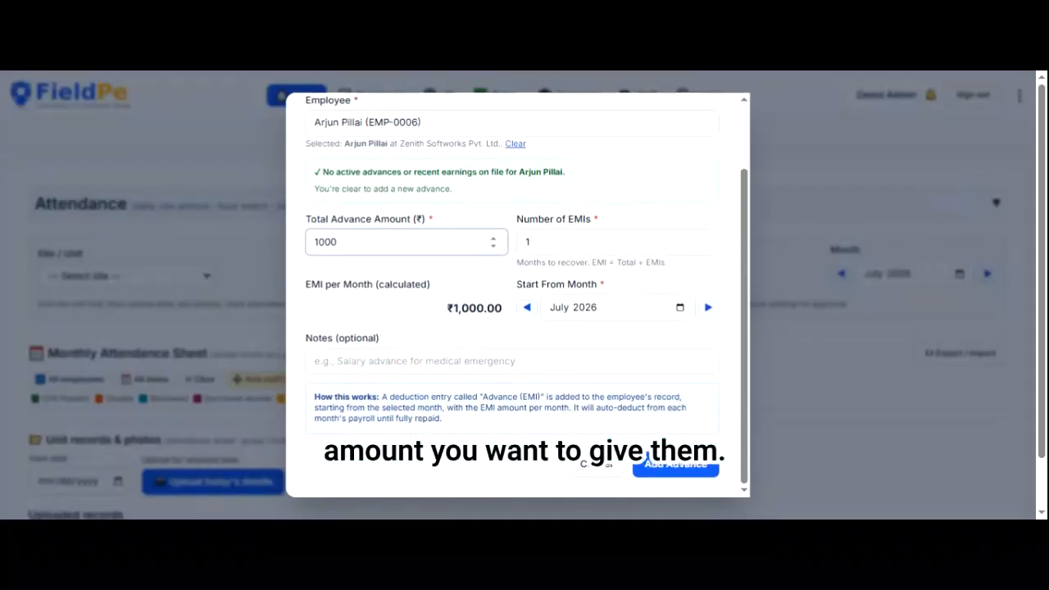
{"action": "left_click", "coordinate": [410, 362]}
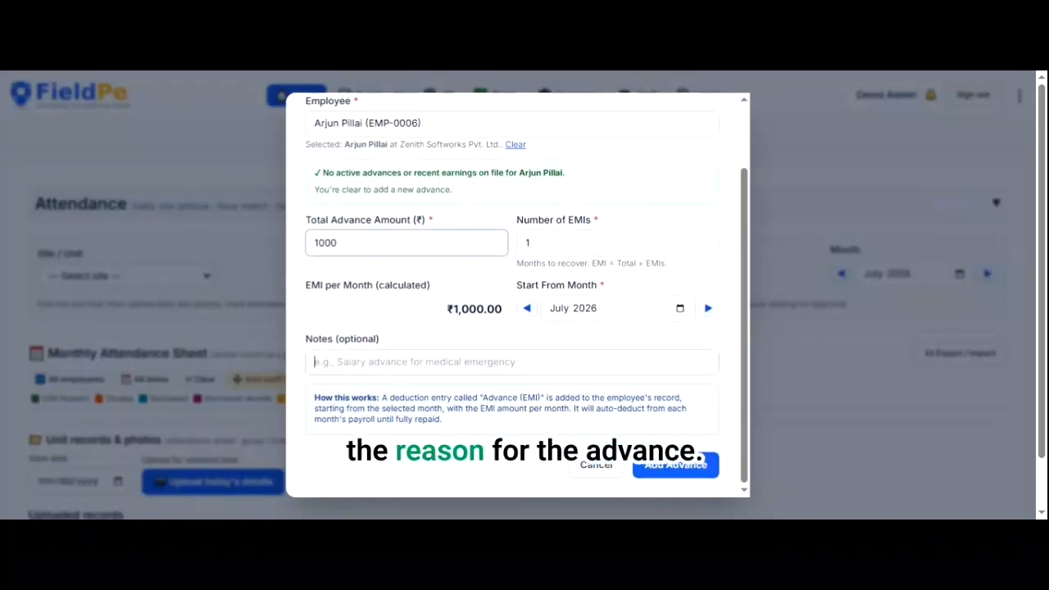
{"action": "type", "text": "Medical emergency"}
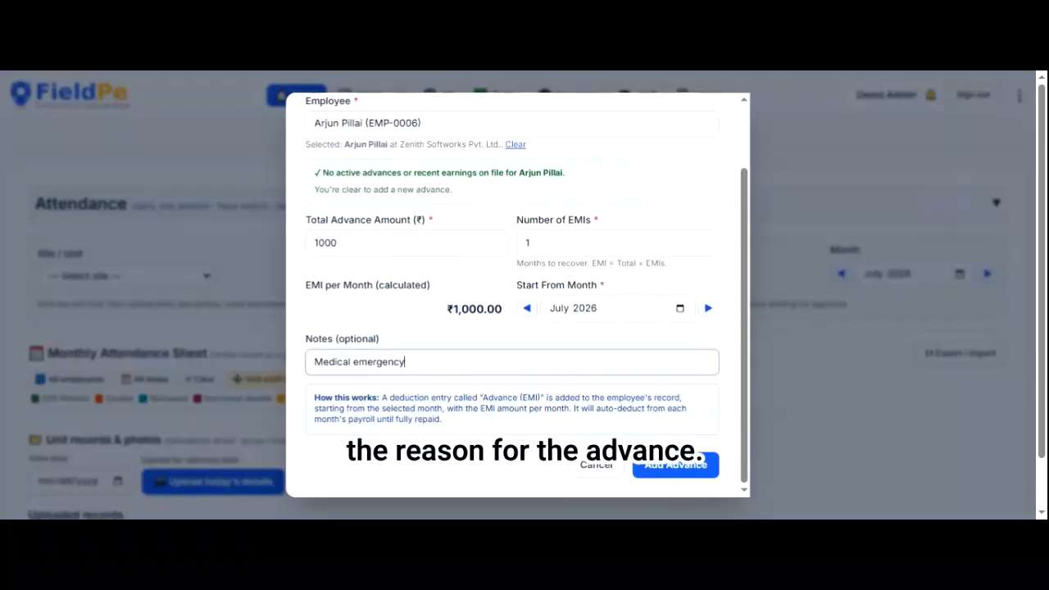
{"action": "left_click", "coordinate": [676, 465]}
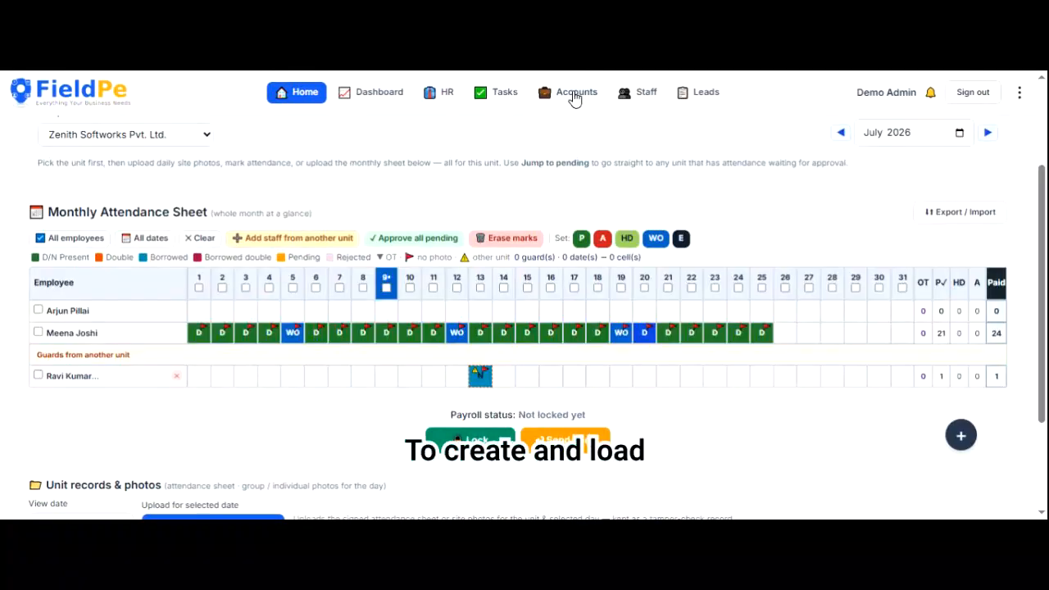
{"action": "left_click", "coordinate": [575, 98]}
- Start a new invoice for Zenith Softworks for July 2026
{"action": "left_click", "coordinate": [629, 206]}
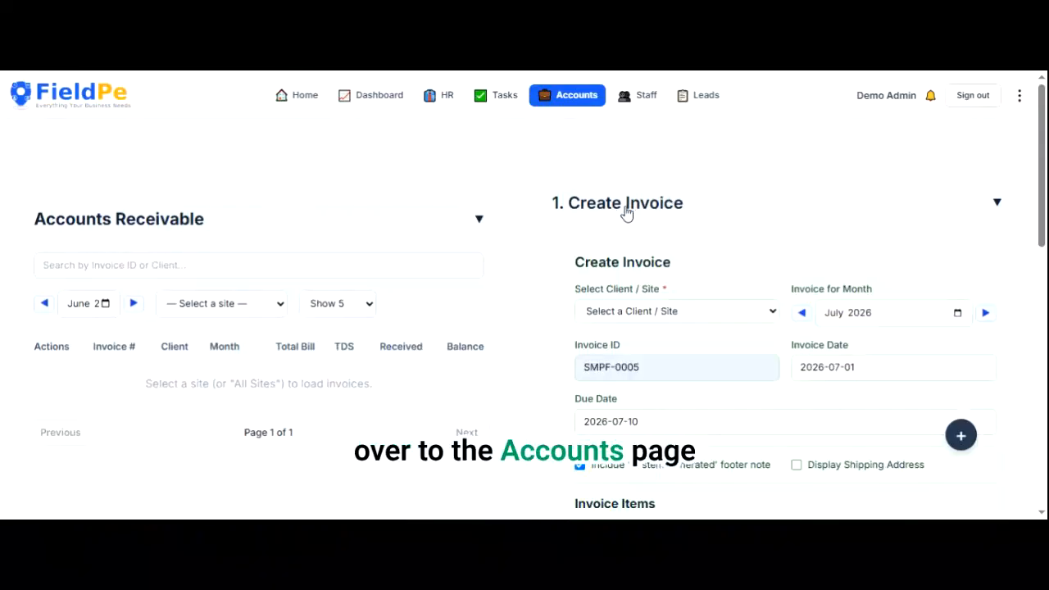
{"action": "left_click", "coordinate": [677, 311]}
{"action": "left_click", "coordinate": [677, 328]}
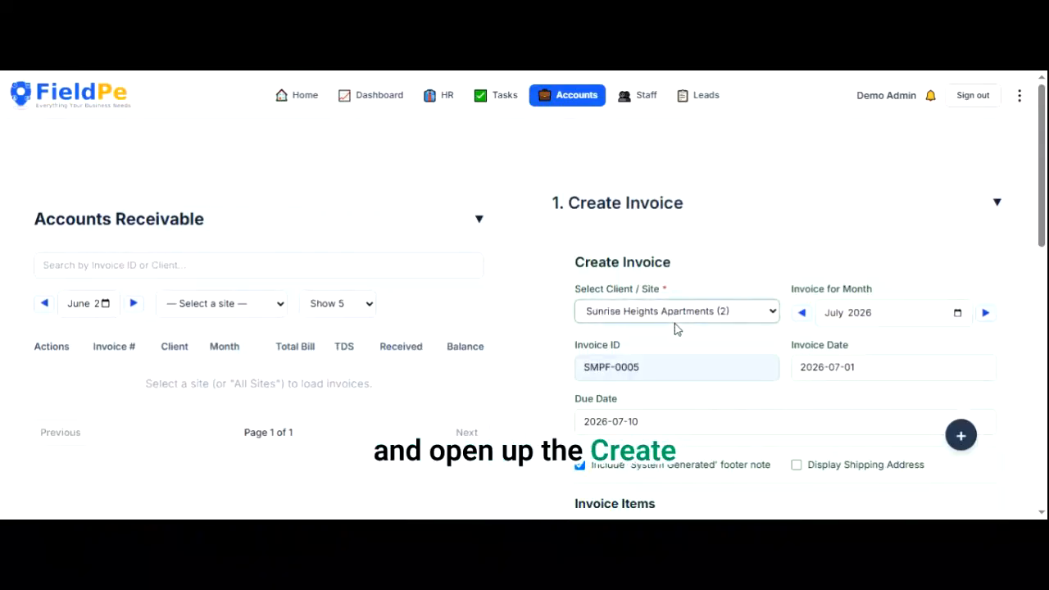
{"action": "key", "text": "Down"}
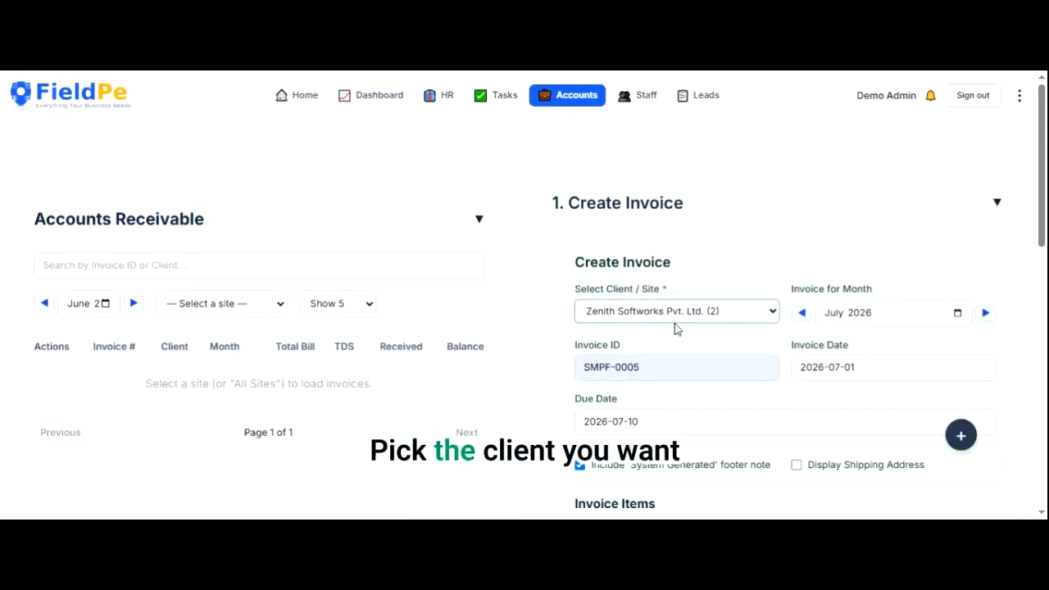
{"action": "scroll", "coordinate": [677, 329], "scroll_direction": "down", "scroll_amount": 1}
{"action": "scroll", "coordinate": [738, 312], "scroll_direction": "down", "scroll_amount": 1}
{"action": "left_click", "coordinate": [802, 195]}
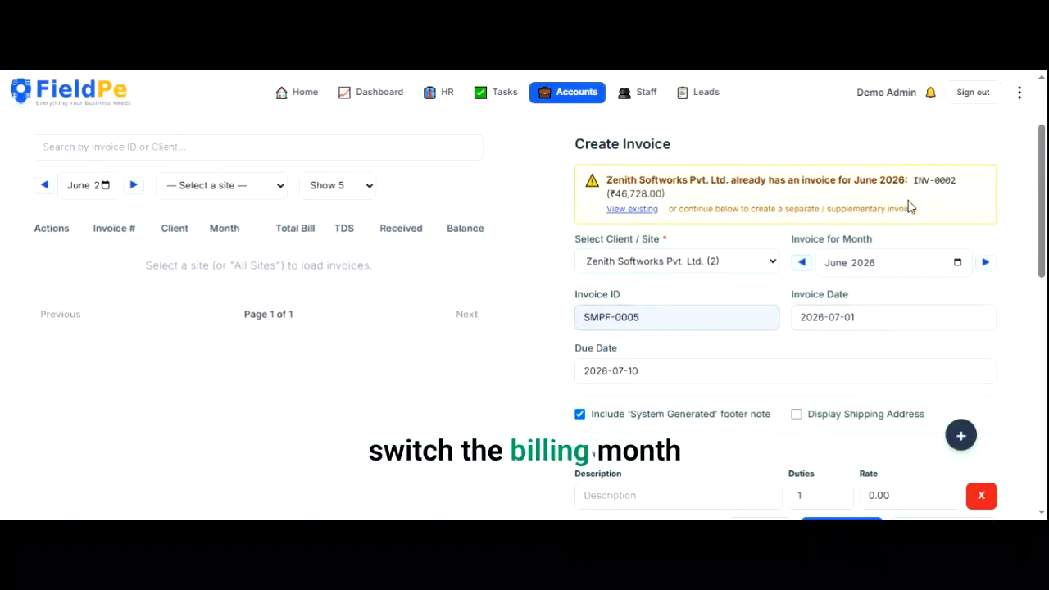
{"action": "left_click", "coordinate": [986, 267]}
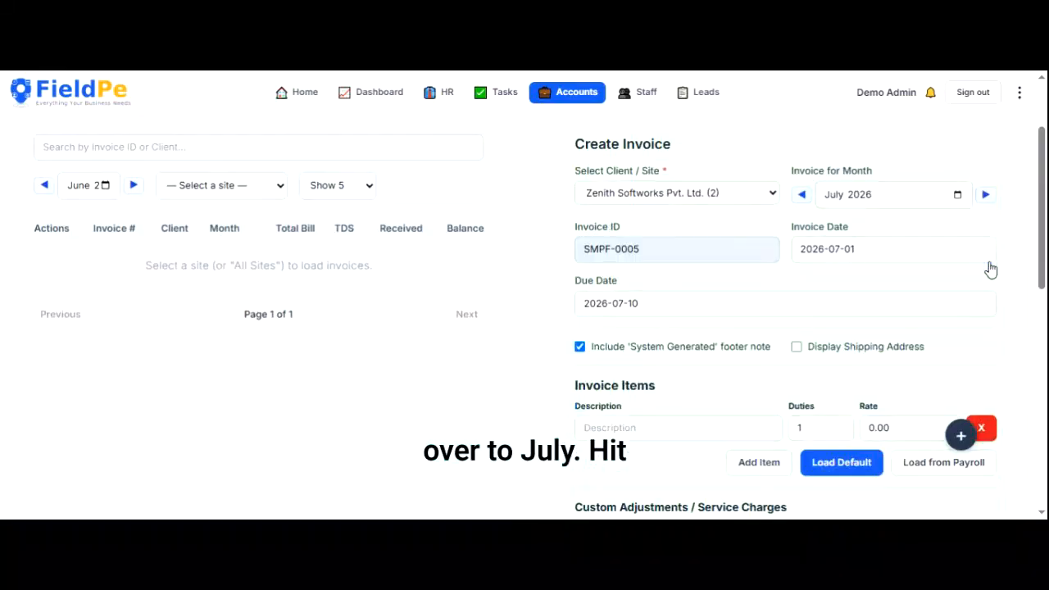
- Fill the invoice items from the client's default rates, totalling ₹40,120 with GST
{"action": "left_click", "coordinate": [841, 462]}
{"action": "scroll", "coordinate": [837, 471], "scroll_direction": "down", "scroll_amount": 3}
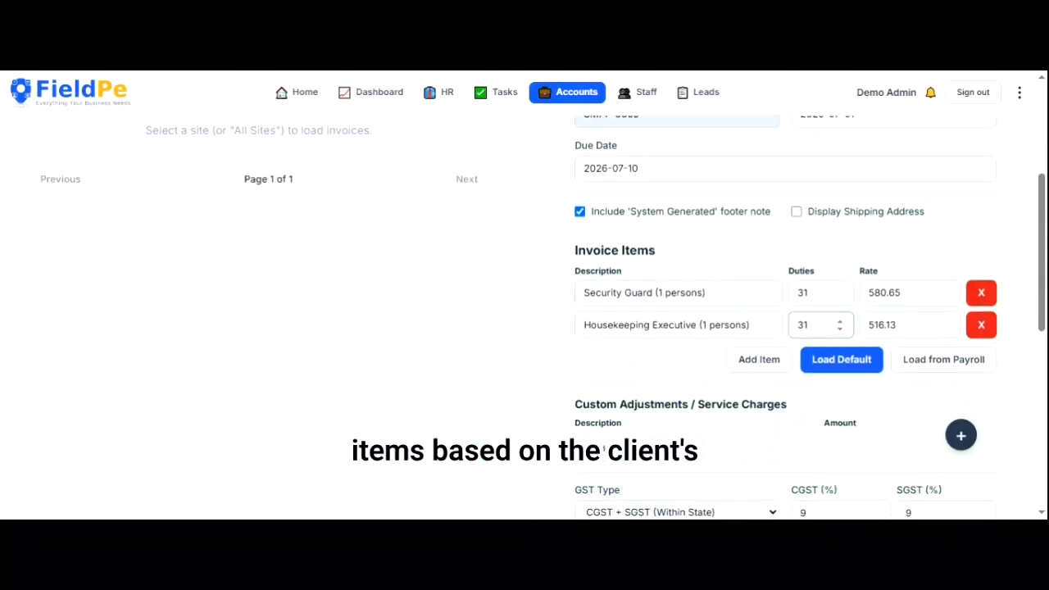
{"action": "scroll", "coordinate": [785, 319], "scroll_direction": "down", "scroll_amount": 3}
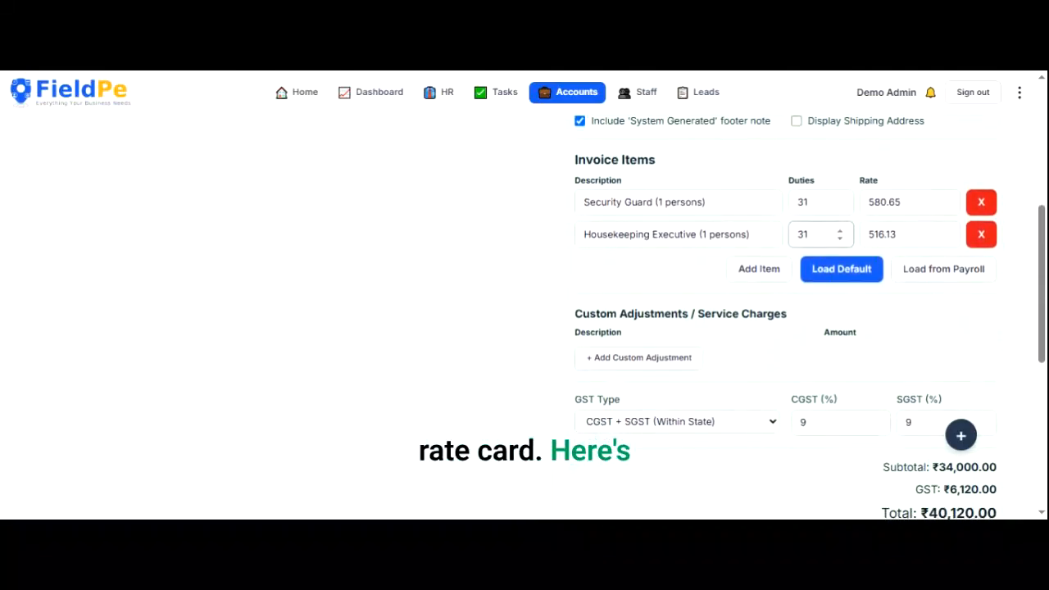
{"action": "scroll", "coordinate": [785, 320], "scroll_direction": "down", "scroll_amount": 3}
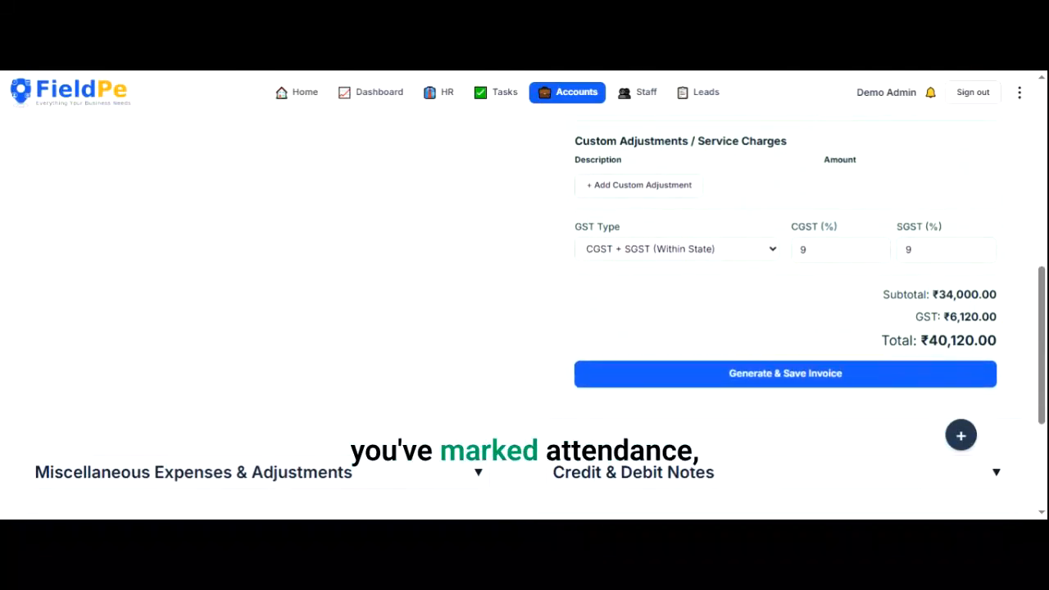
{"action": "scroll", "coordinate": [785, 320], "scroll_direction": "down", "scroll_amount": 2}
{"action": "scroll", "coordinate": [785, 320], "scroll_direction": "up", "scroll_amount": 6}
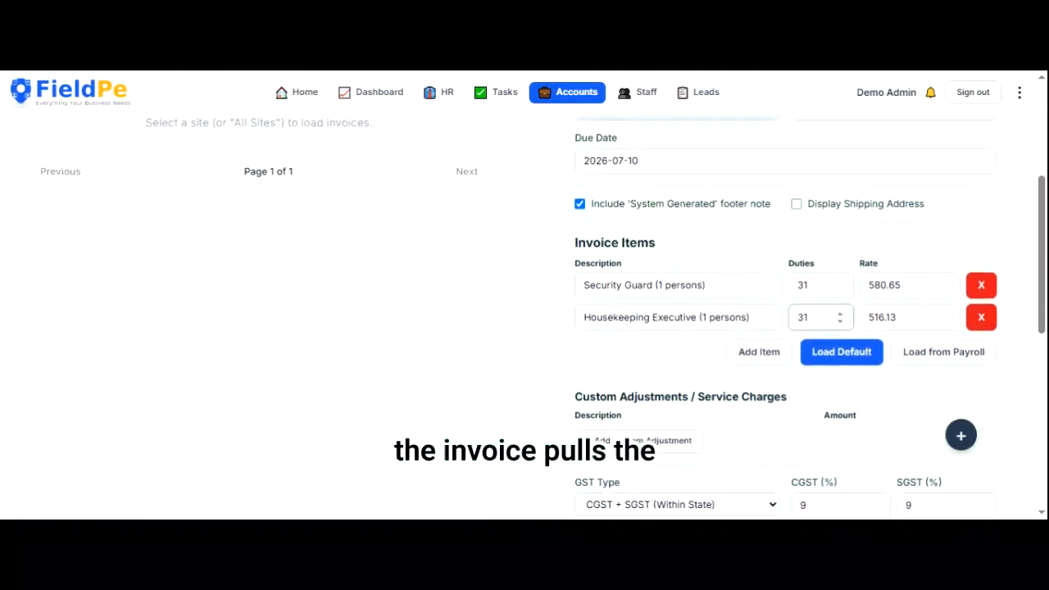
{"action": "scroll", "coordinate": [785, 320], "scroll_direction": "up", "scroll_amount": 1}
{"action": "scroll", "coordinate": [785, 319], "scroll_direction": "down", "scroll_amount": 3}
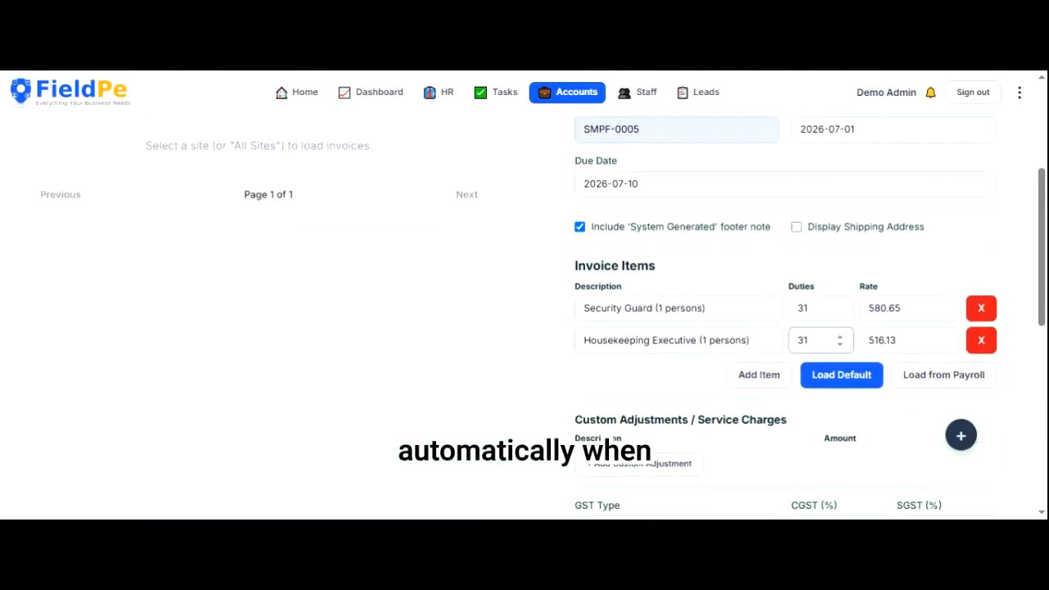
- Try filling items from logged payroll and dismiss the no-logged-payroll notice
{"action": "left_click", "coordinate": [944, 273]}
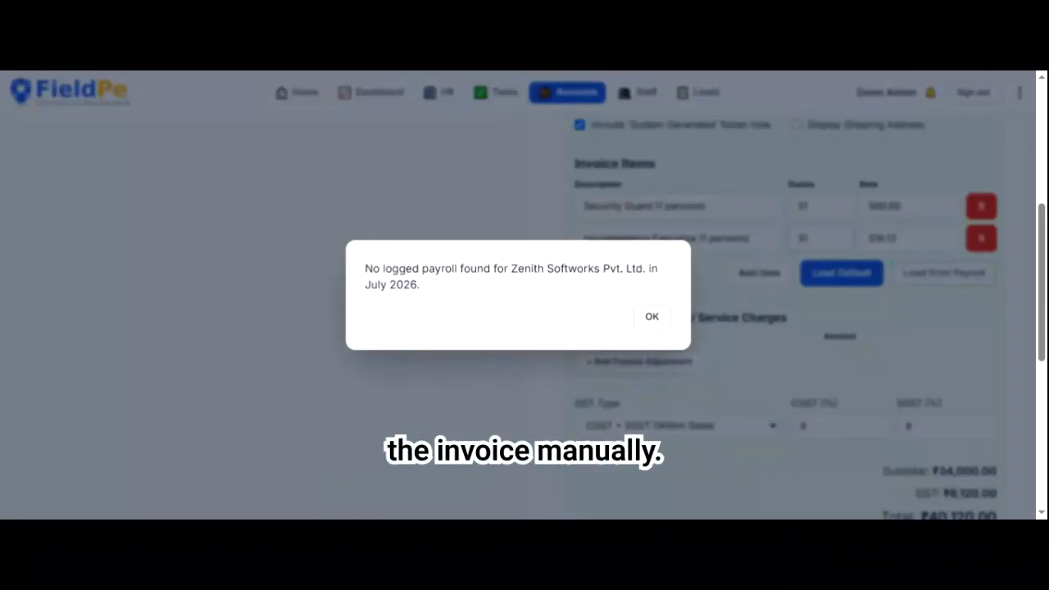
{"action": "key", "text": "Return"}
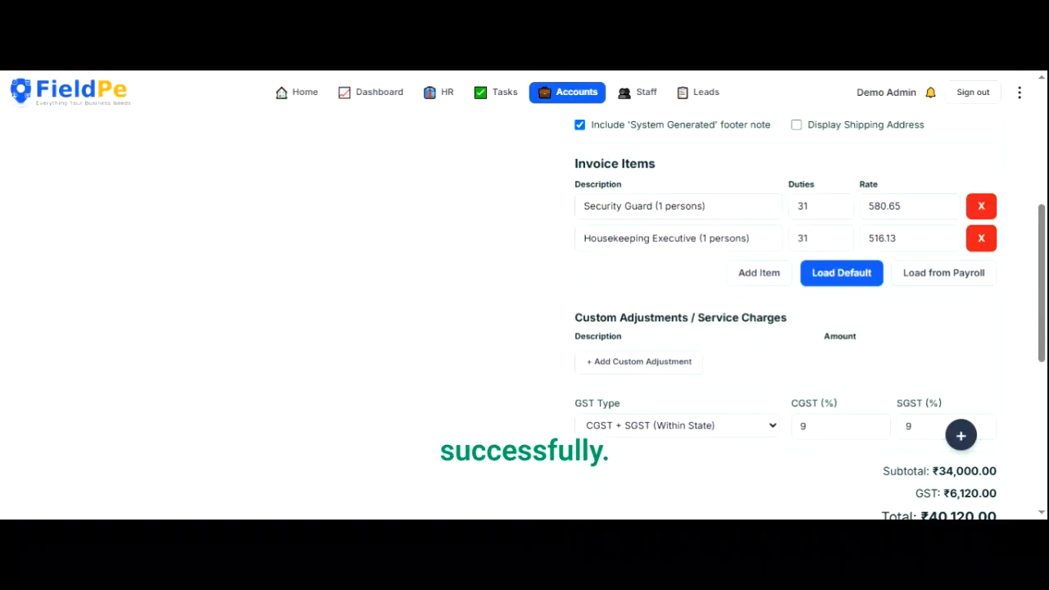
{"action": "scroll", "coordinate": [838, 473], "scroll_direction": "down", "scroll_amount": 1}
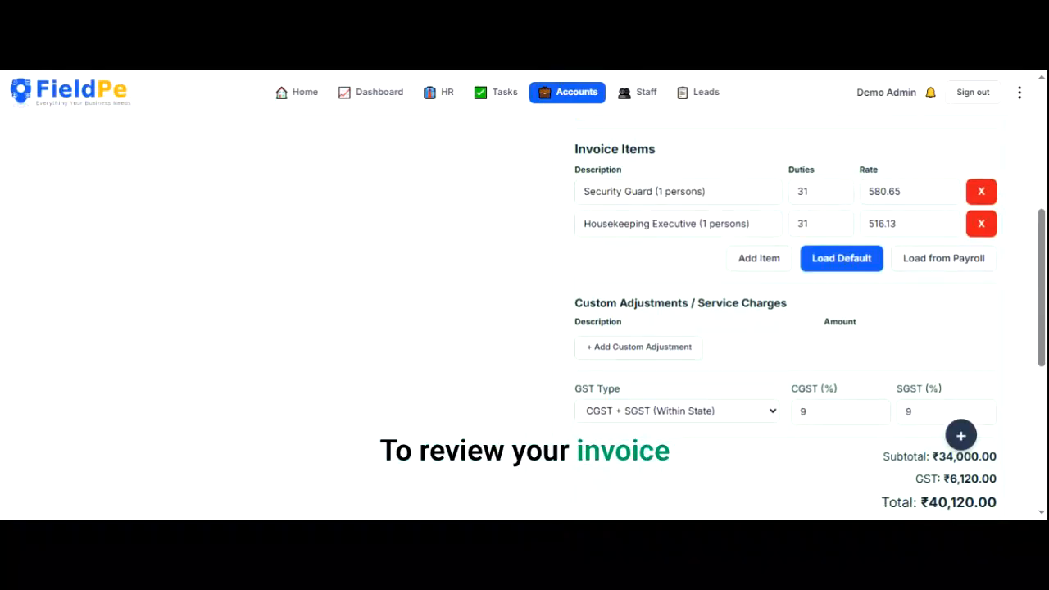
{"action": "scroll", "coordinate": [909, 403], "scroll_direction": "down", "scroll_amount": 2}
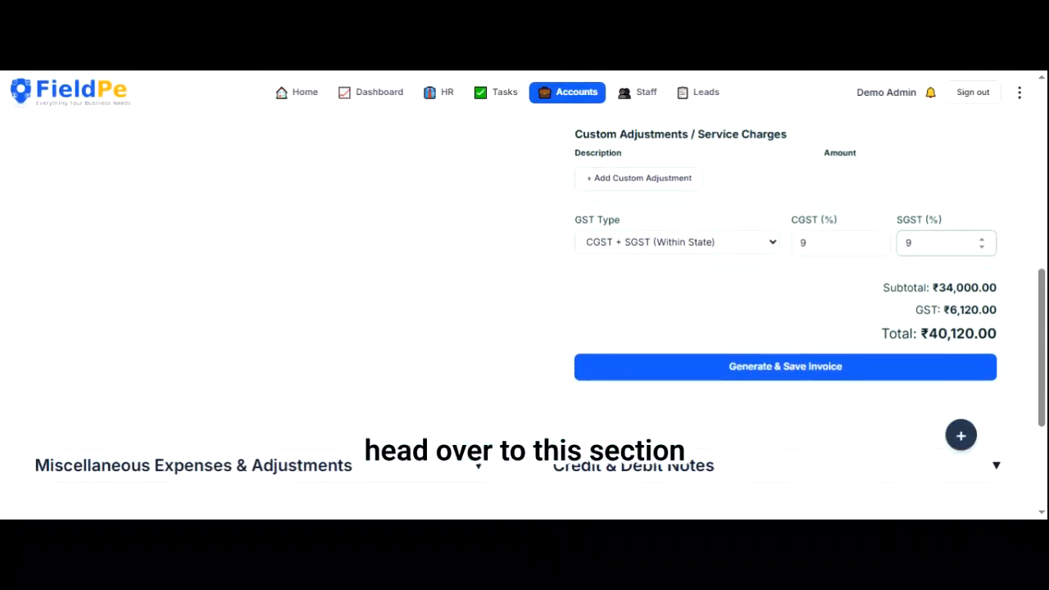
{"action": "scroll", "coordinate": [910, 403], "scroll_direction": "up", "scroll_amount": 1}
{"action": "scroll", "coordinate": [943, 328], "scroll_direction": "up", "scroll_amount": 10}
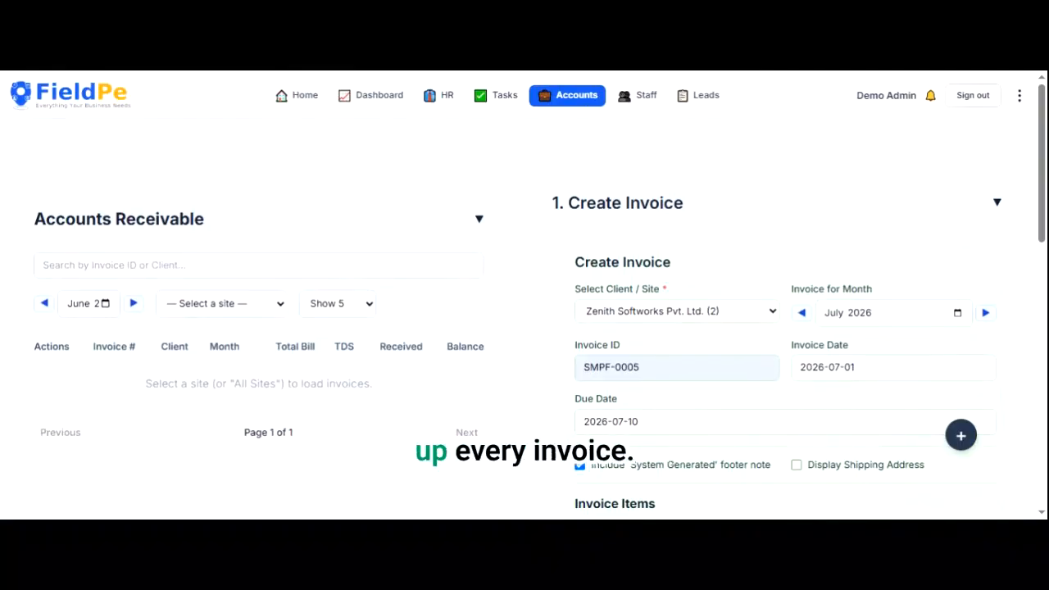
- Filter Accounts Receivable to All Sites and scroll sideways through the INV-0002 and INV-0001 rows
{"action": "left_click", "coordinate": [239, 314]}
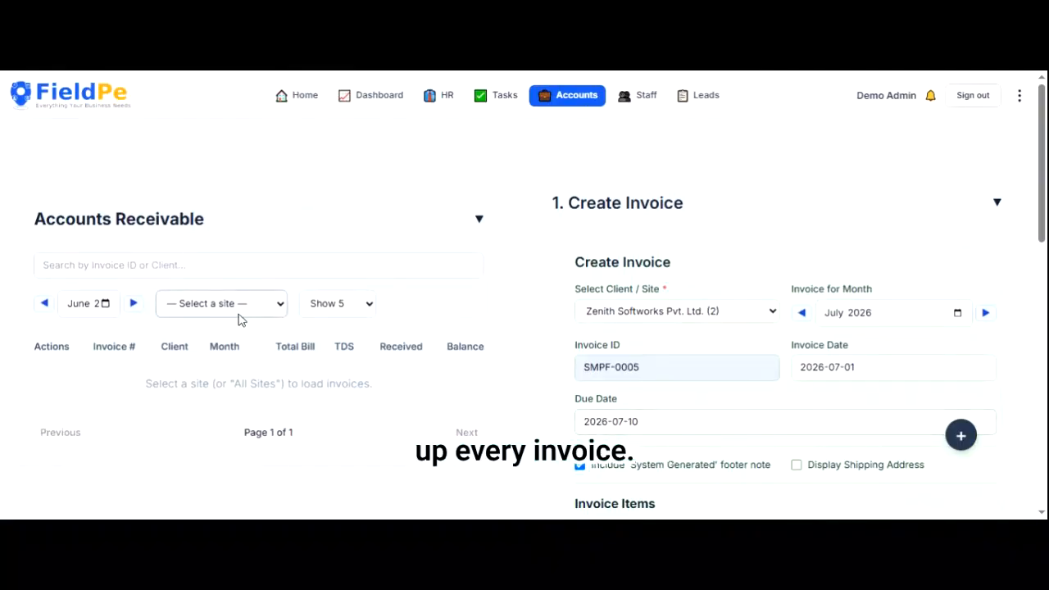
{"action": "left_click", "coordinate": [238, 315]}
{"action": "key", "text": "Down"}
{"action": "key", "text": "Down"}
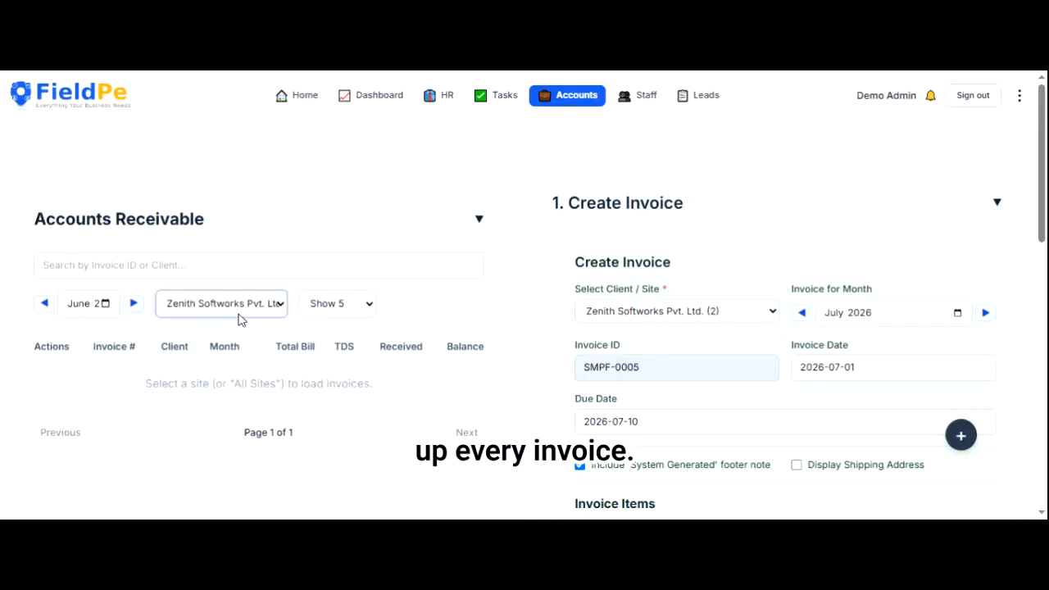
{"action": "key", "text": "Return"}
{"action": "scroll", "coordinate": [241, 320], "scroll_direction": "down", "scroll_amount": 1}
{"action": "scroll", "coordinate": [540, 317], "scroll_direction": "down", "scroll_amount": 2}
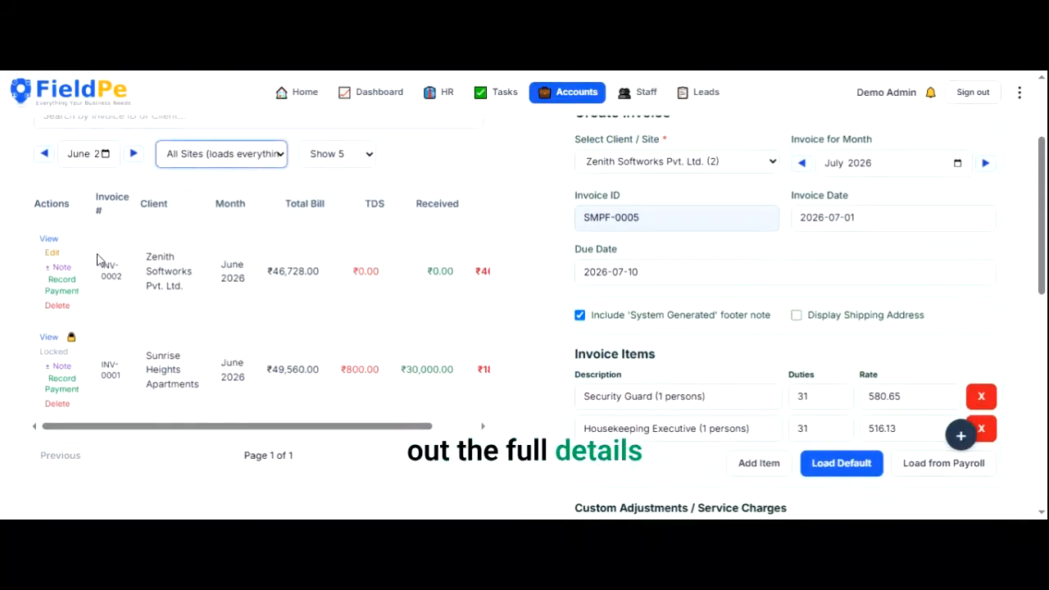
{"action": "left_click_drag", "start_coordinate": [274, 427], "coordinate": [354, 427]}
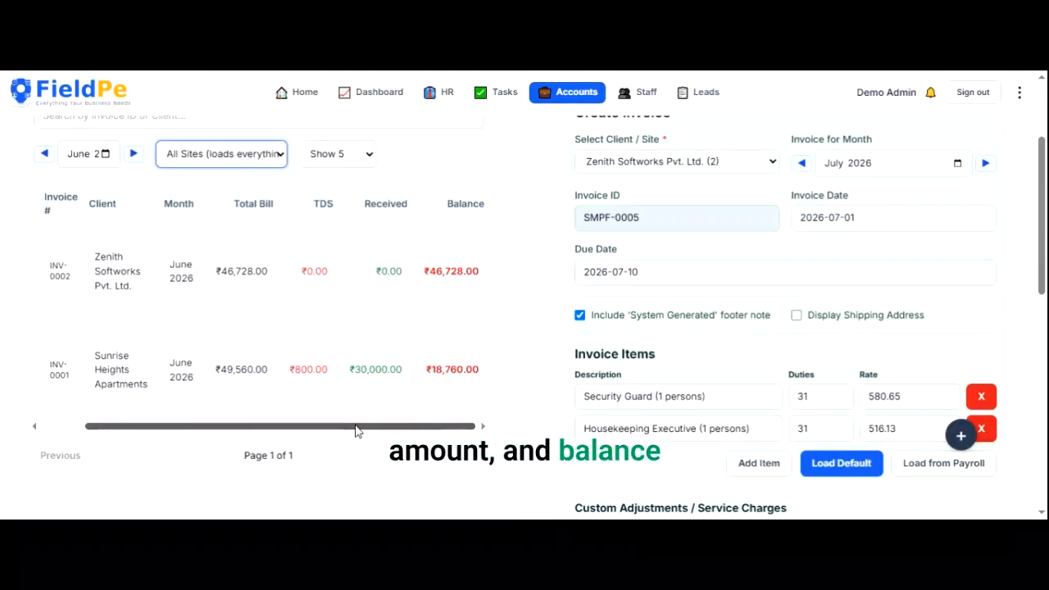
{"action": "left_click_drag", "start_coordinate": [353, 429], "coordinate": [199, 410]}
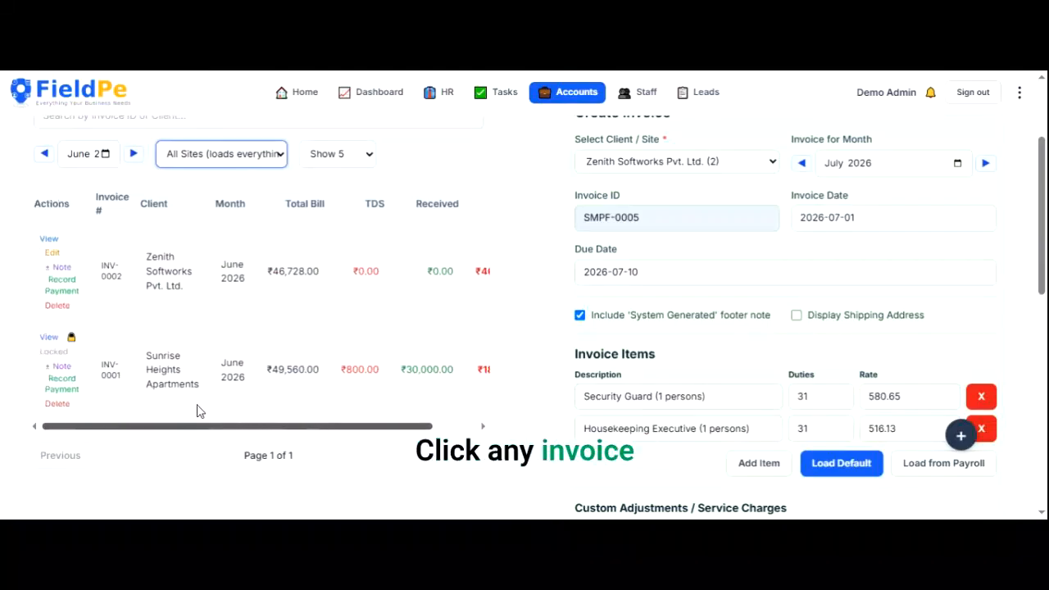
{"action": "left_click", "coordinate": [49, 243]}
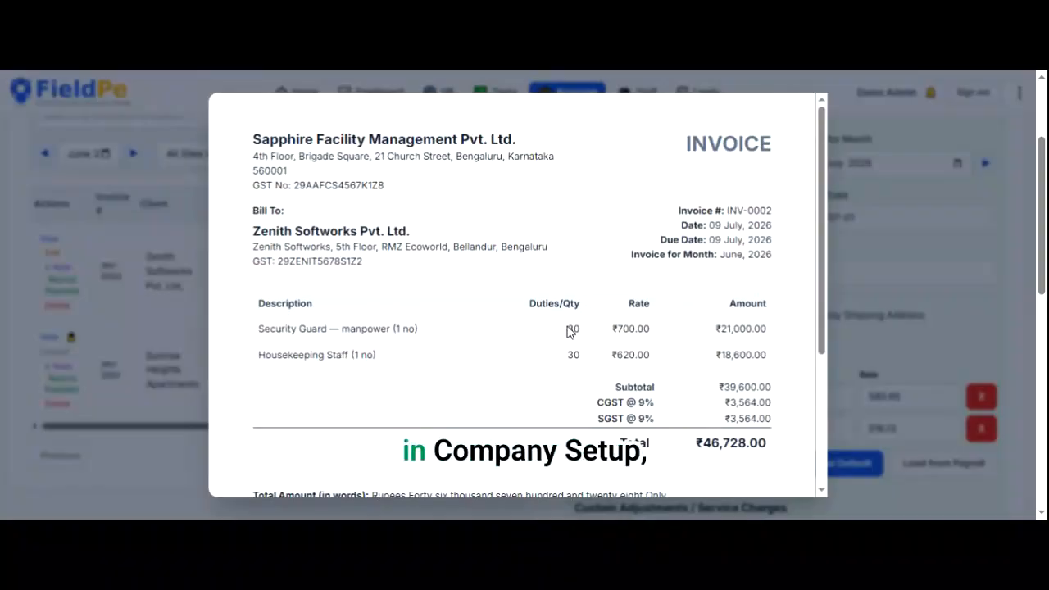
{"action": "scroll", "coordinate": [569, 330], "scroll_direction": "down", "scroll_amount": 3}
{"action": "scroll", "coordinate": [517, 295], "scroll_direction": "down", "scroll_amount": 5}
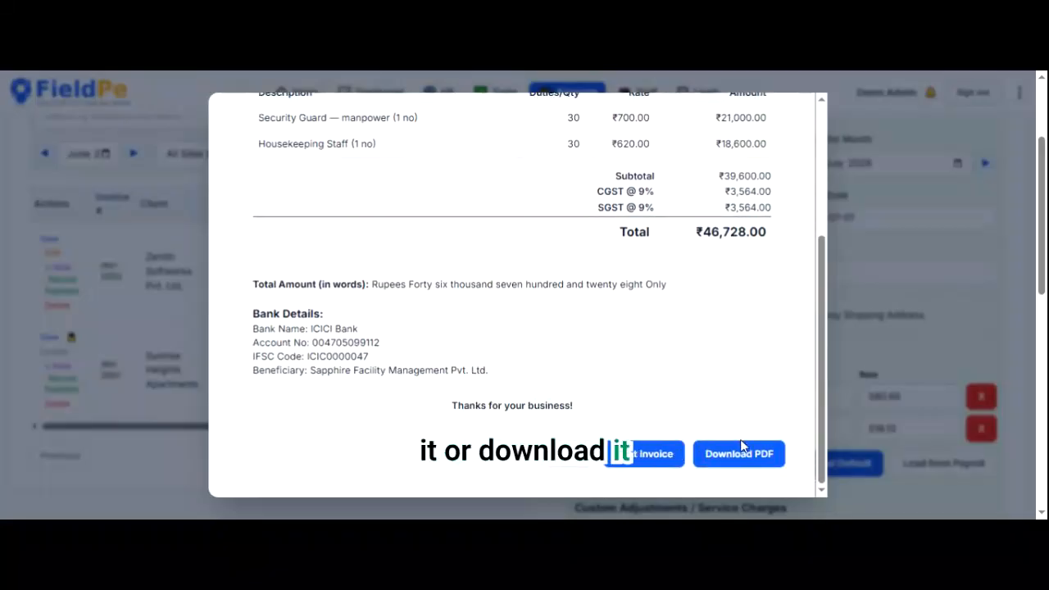
{"action": "left_click", "coordinate": [646, 463]}
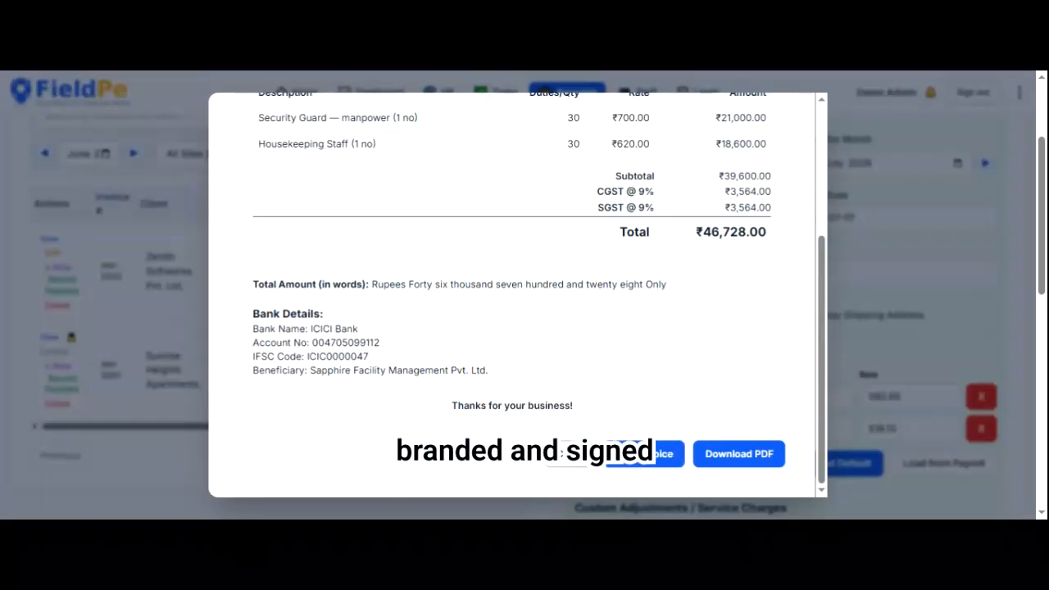
{"action": "scroll", "coordinate": [548, 211], "scroll_direction": "up", "scroll_amount": 3}
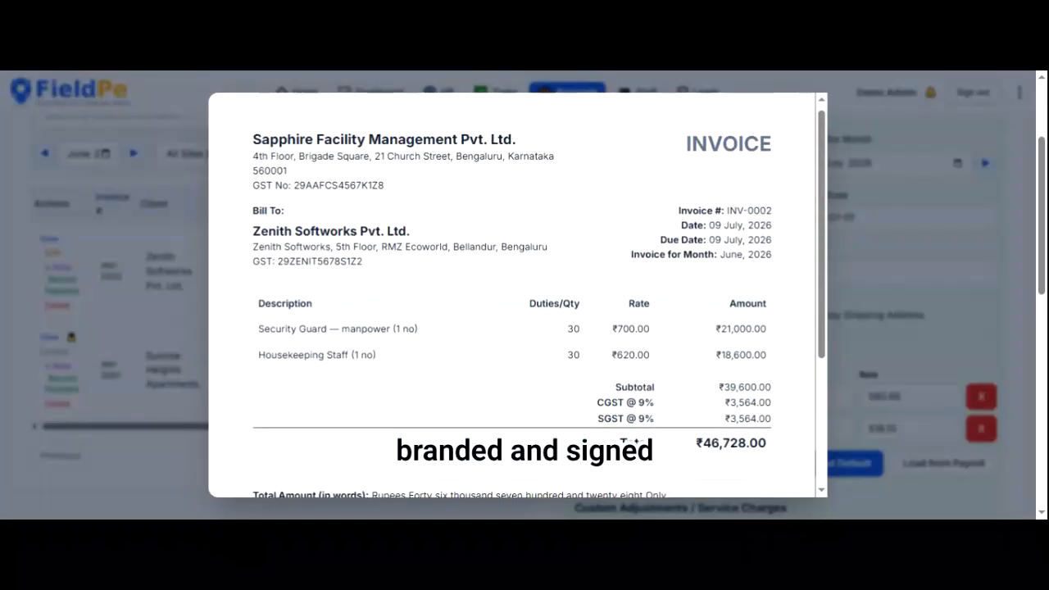
{"action": "scroll", "coordinate": [518, 296], "scroll_direction": "down", "scroll_amount": 3}
{"action": "scroll", "coordinate": [518, 295], "scroll_direction": "up", "scroll_amount": 3}
{"action": "scroll", "coordinate": [519, 296], "scroll_direction": "down", "scroll_amount": 3}
{"action": "key", "text": "Escape"}
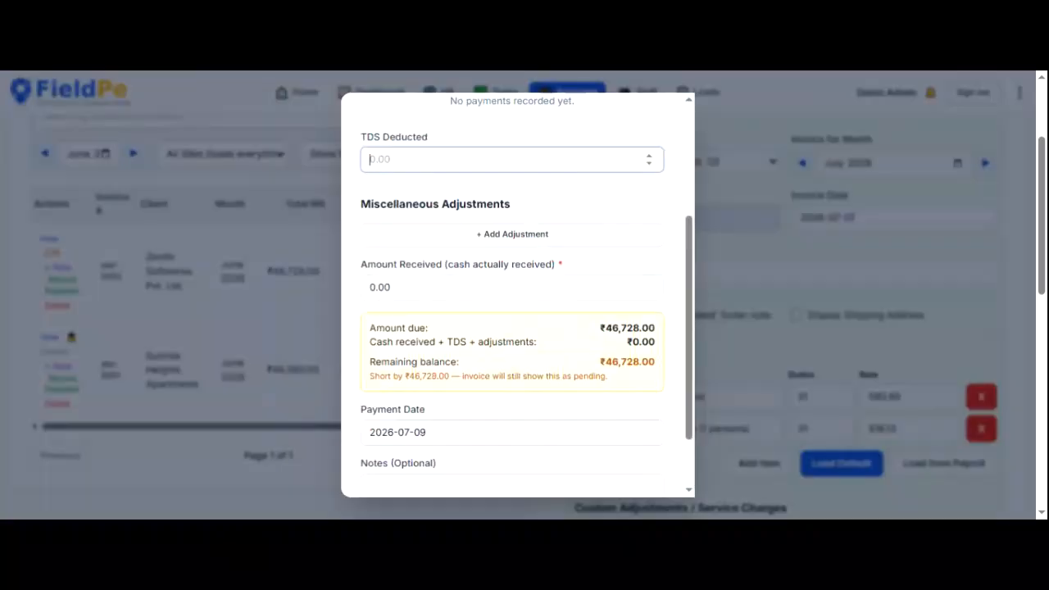
- Enter ₹467 TDS deducted and ₹46,261 amount received for INV-0002
{"action": "type", "text": "46"}
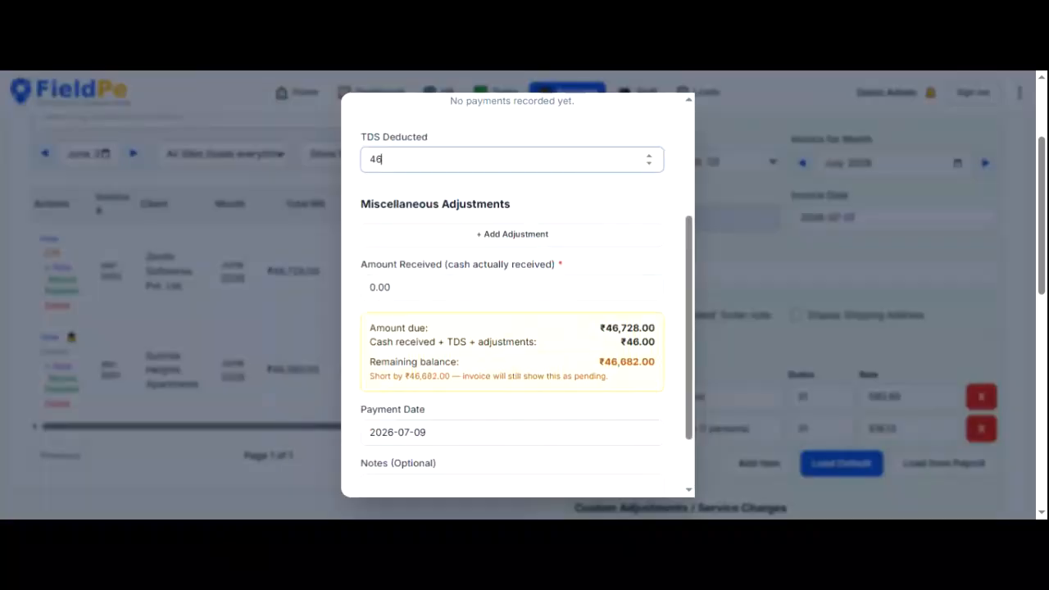
{"action": "type", "text": "7"}
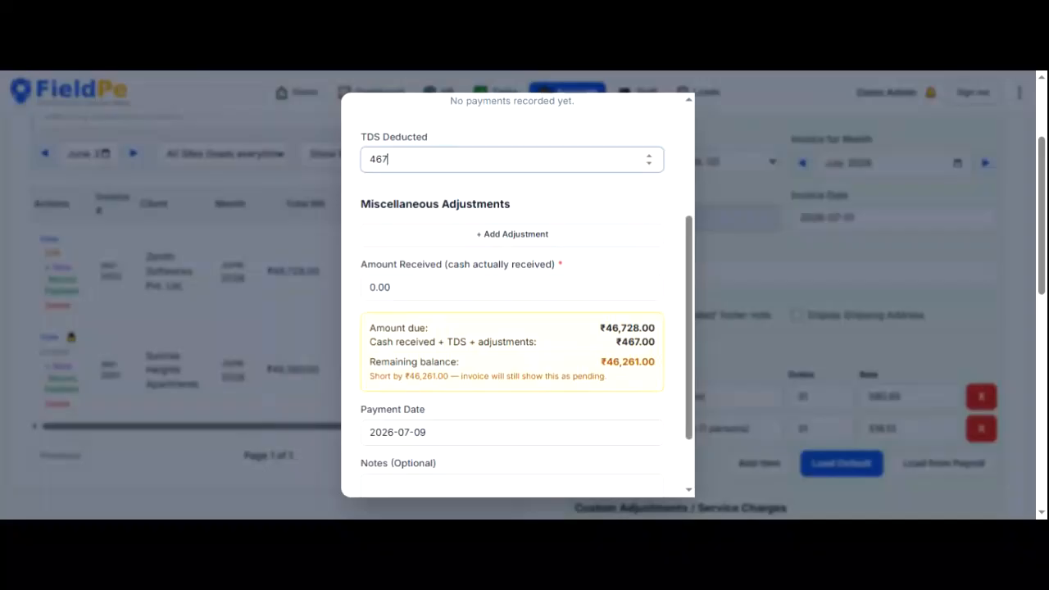
{"action": "left_click", "coordinate": [391, 288]}
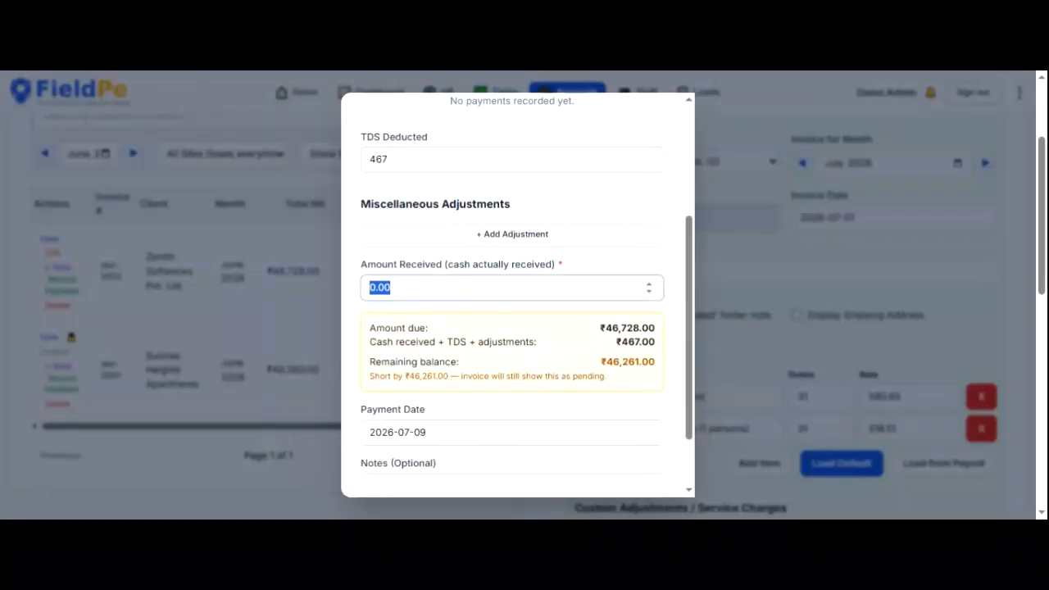
{"action": "type", "text": "46"}
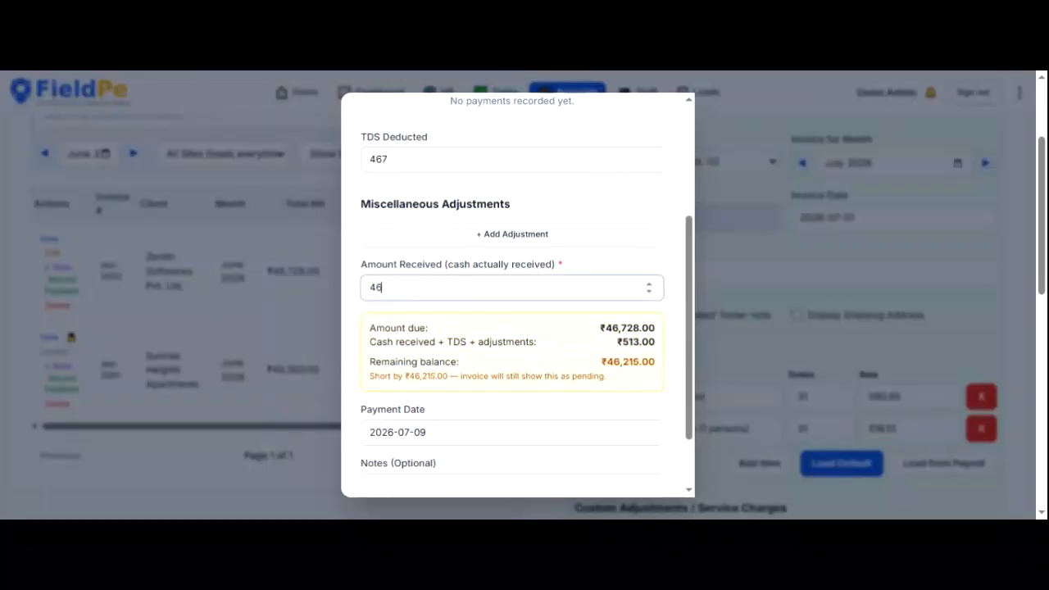
{"action": "type", "text": "261"}
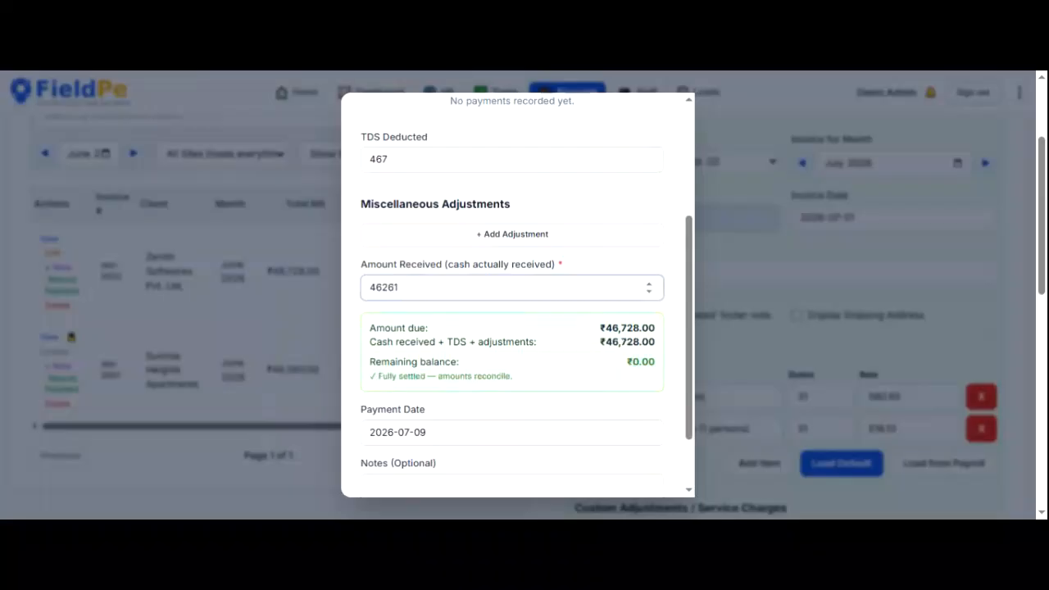
{"action": "scroll", "coordinate": [527, 295], "scroll_direction": "down", "scroll_amount": 2}
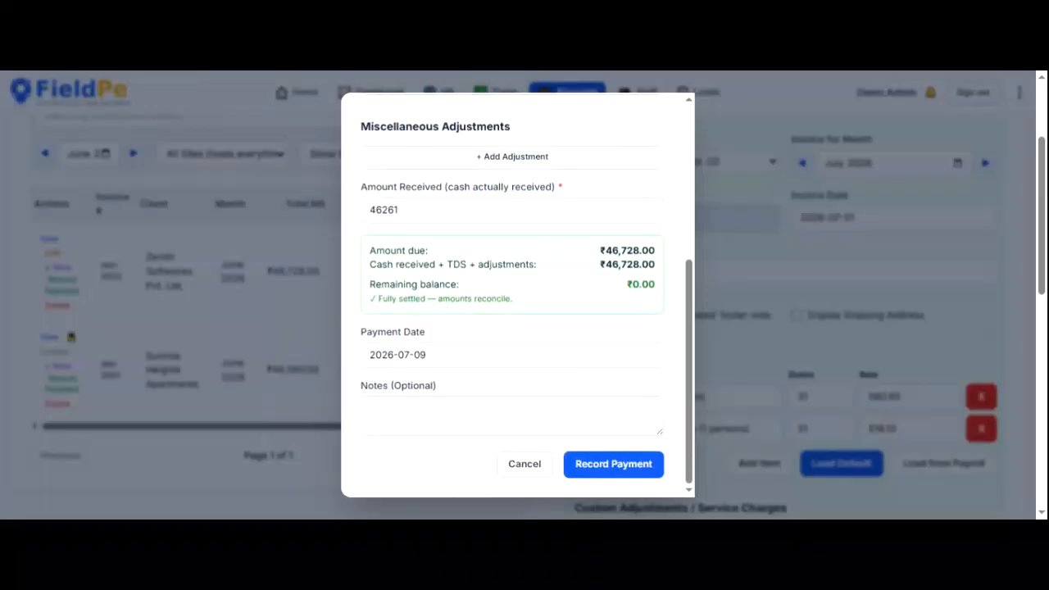
- Add then remove an empty adjustment row, and save the INV-0002 payment
{"action": "left_click", "coordinate": [512, 415]}
{"action": "scroll", "coordinate": [512, 369], "scroll_direction": "up", "scroll_amount": 3}
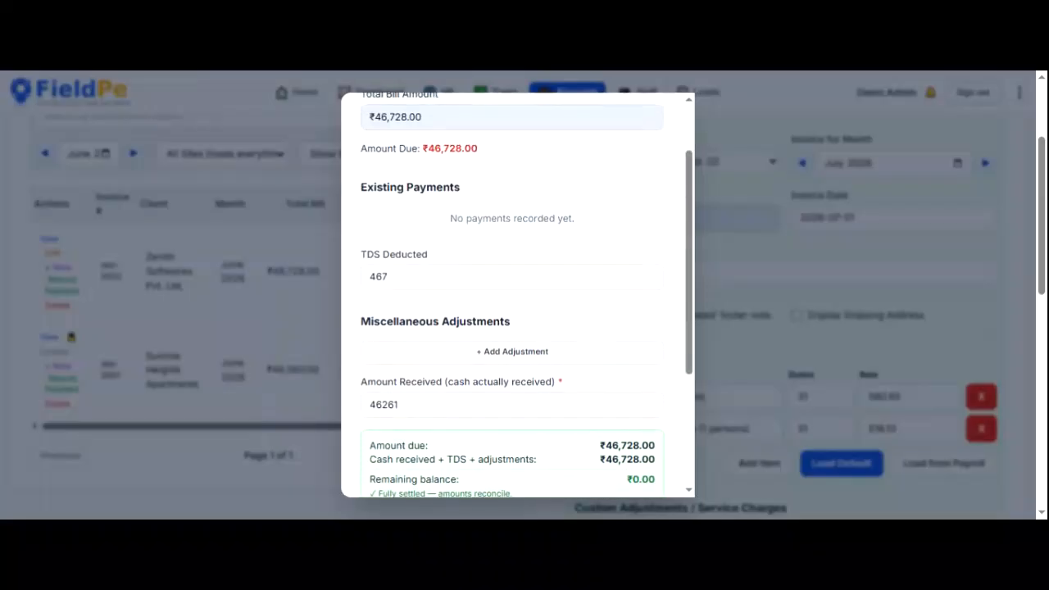
{"action": "scroll", "coordinate": [517, 295], "scroll_direction": "up", "scroll_amount": 1}
{"action": "scroll", "coordinate": [516, 295], "scroll_direction": "down", "scroll_amount": 3}
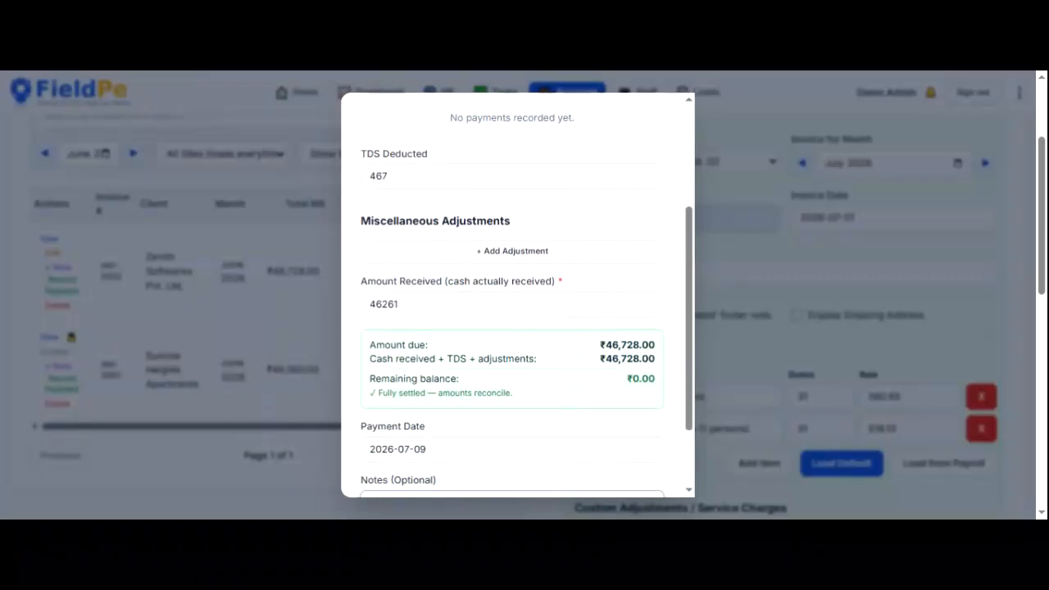
{"action": "left_click", "coordinate": [513, 230]}
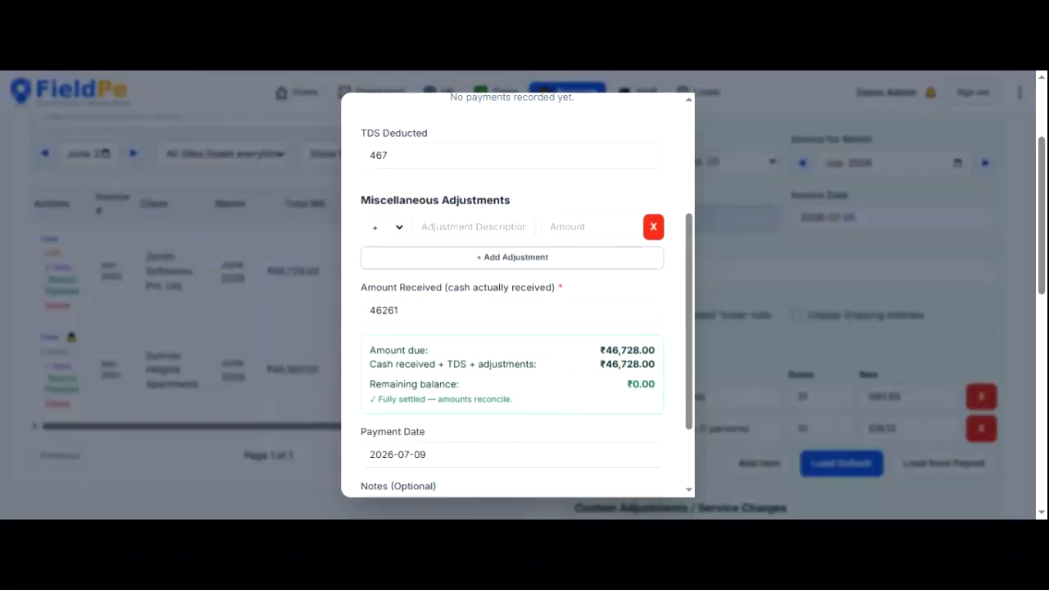
{"action": "left_click", "coordinate": [654, 227]}
{"action": "scroll", "coordinate": [525, 311], "scroll_direction": "down", "scroll_amount": 1}
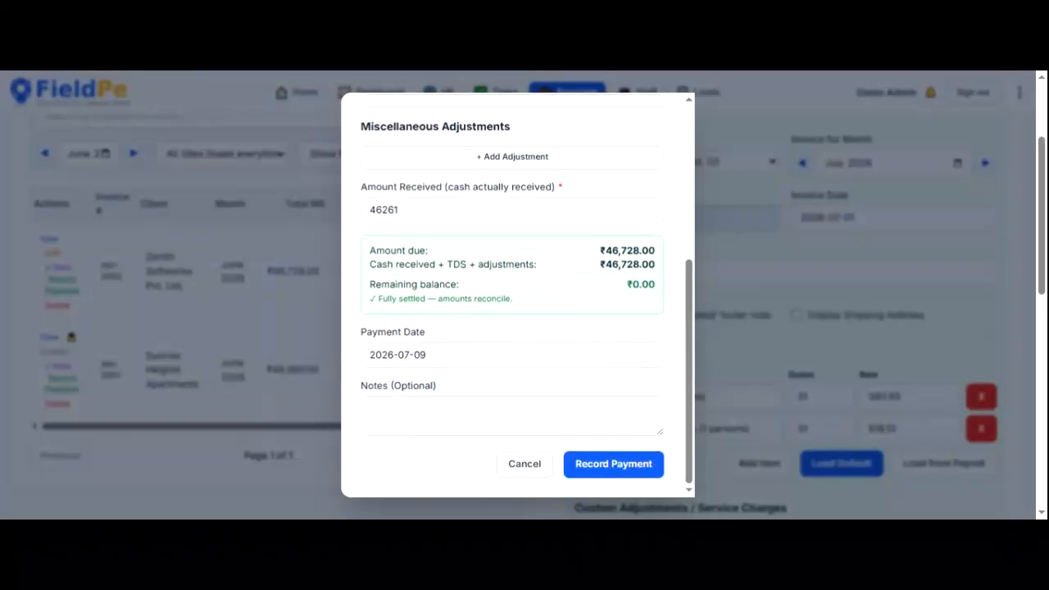
{"action": "left_click", "coordinate": [525, 464]}
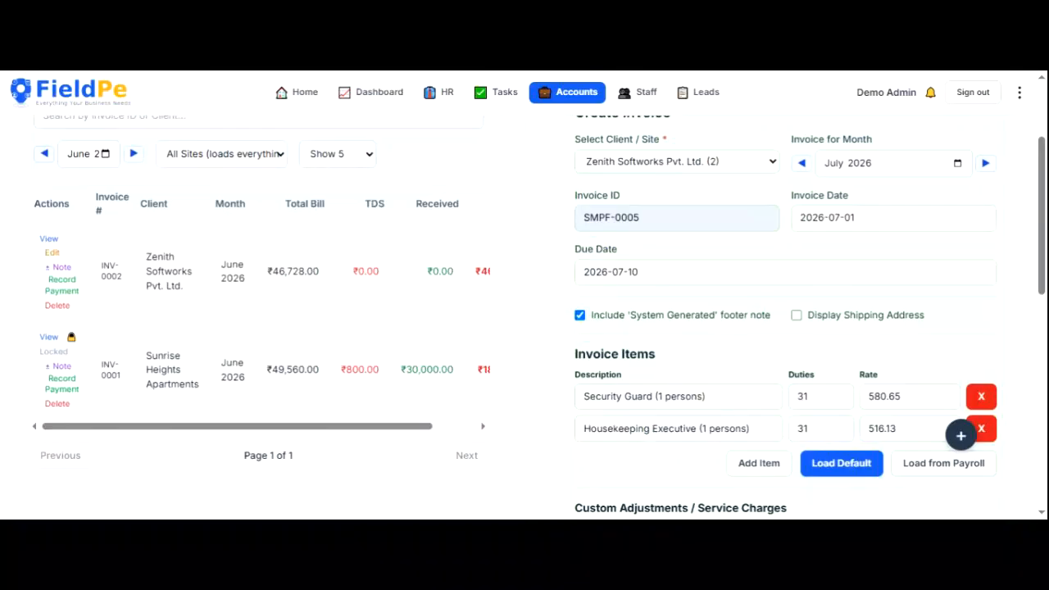
- Scroll through the invoice page, then go to the Dashboard overview
{"action": "scroll", "coordinate": [524, 311], "scroll_direction": "down", "scroll_amount": 7}
{"action": "scroll", "coordinate": [525, 312], "scroll_direction": "up", "scroll_amount": 1}
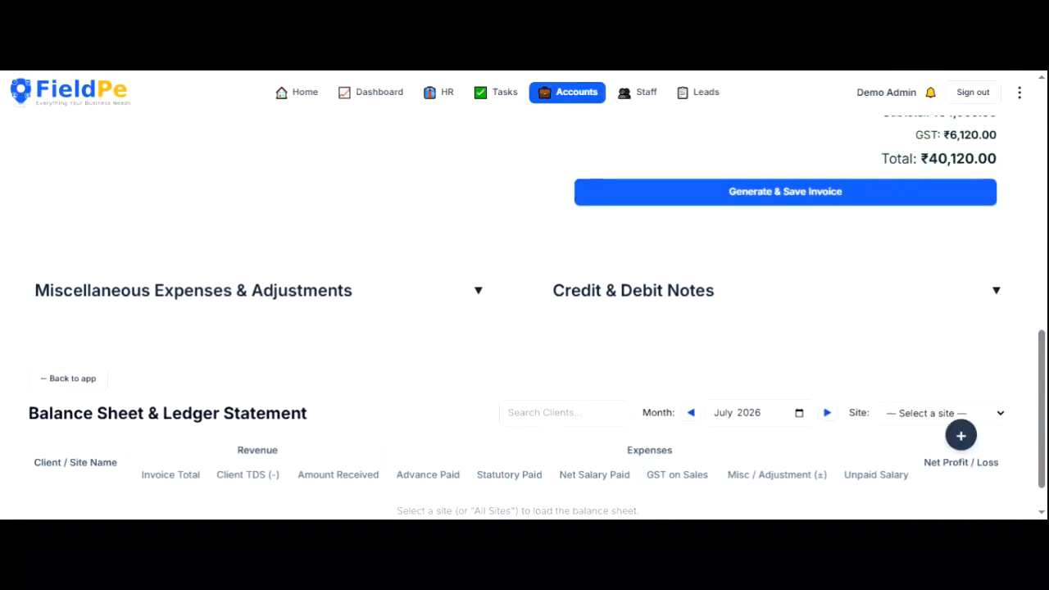
{"action": "scroll", "coordinate": [524, 311], "scroll_direction": "up", "scroll_amount": 8}
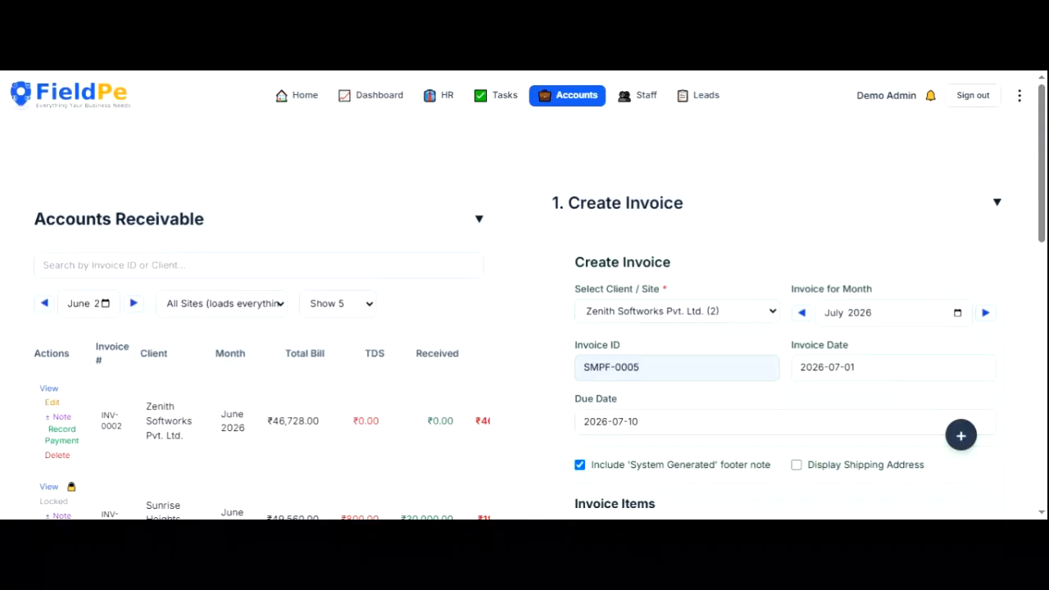
{"action": "left_click", "coordinate": [370, 95]}
- In HR site payroll, select Sunrise Heights Apartments as the site
{"action": "left_click", "coordinate": [442, 96]}
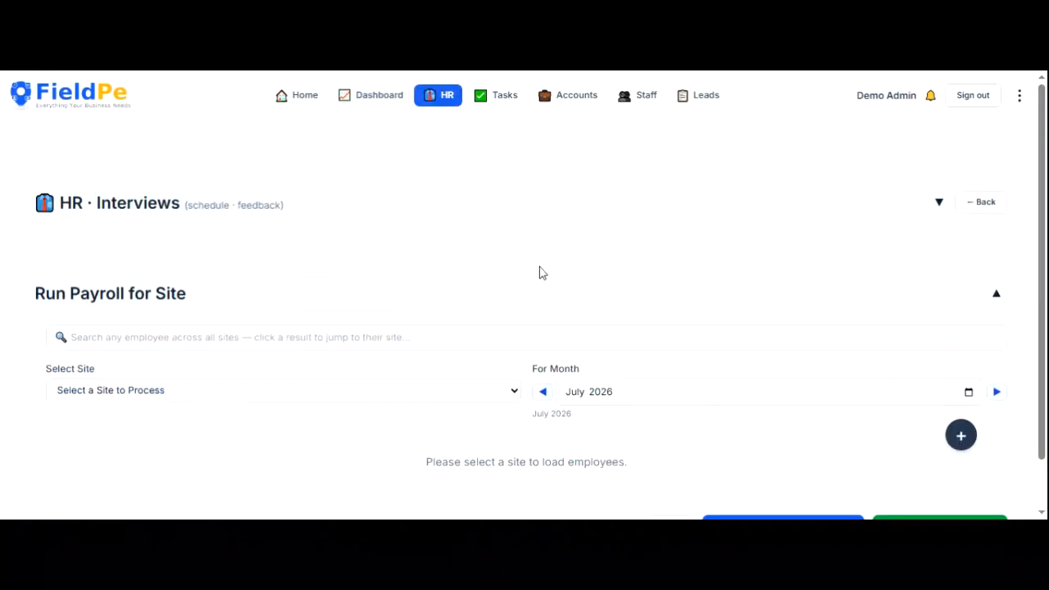
{"action": "scroll", "coordinate": [464, 300], "scroll_direction": "down", "scroll_amount": 1}
{"action": "left_click", "coordinate": [283, 336]}
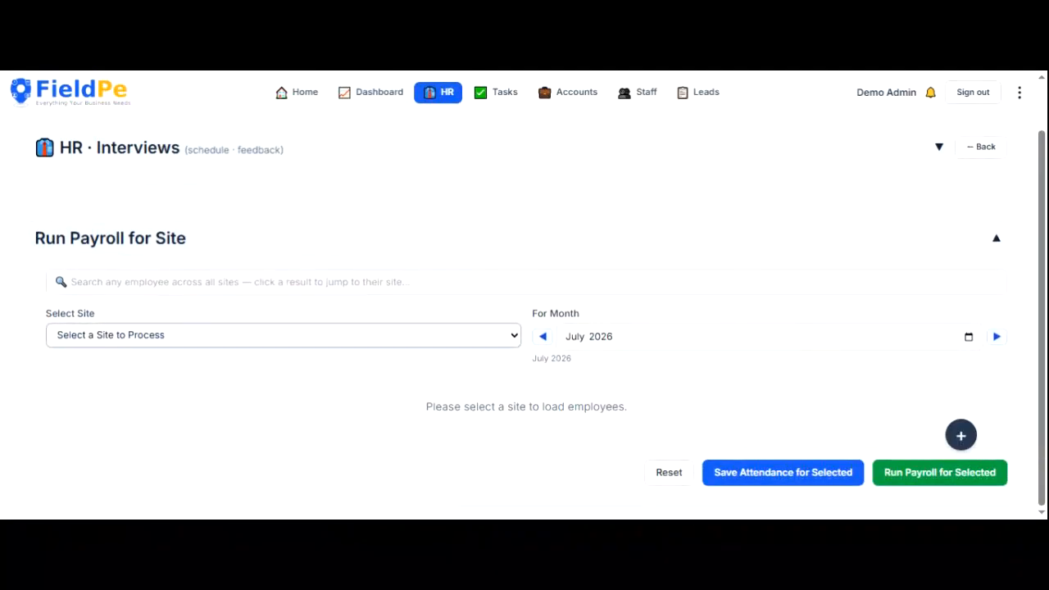
{"action": "left_click", "coordinate": [284, 368]}
{"action": "scroll", "coordinate": [524, 328], "scroll_direction": "down", "scroll_amount": 3}
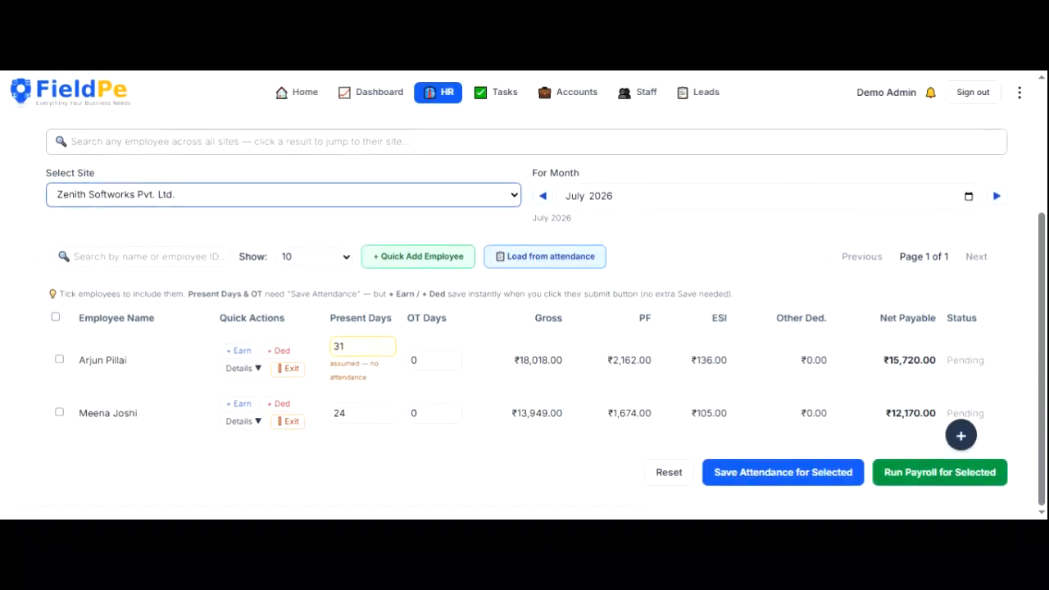
{"action": "key", "text": "Up"}
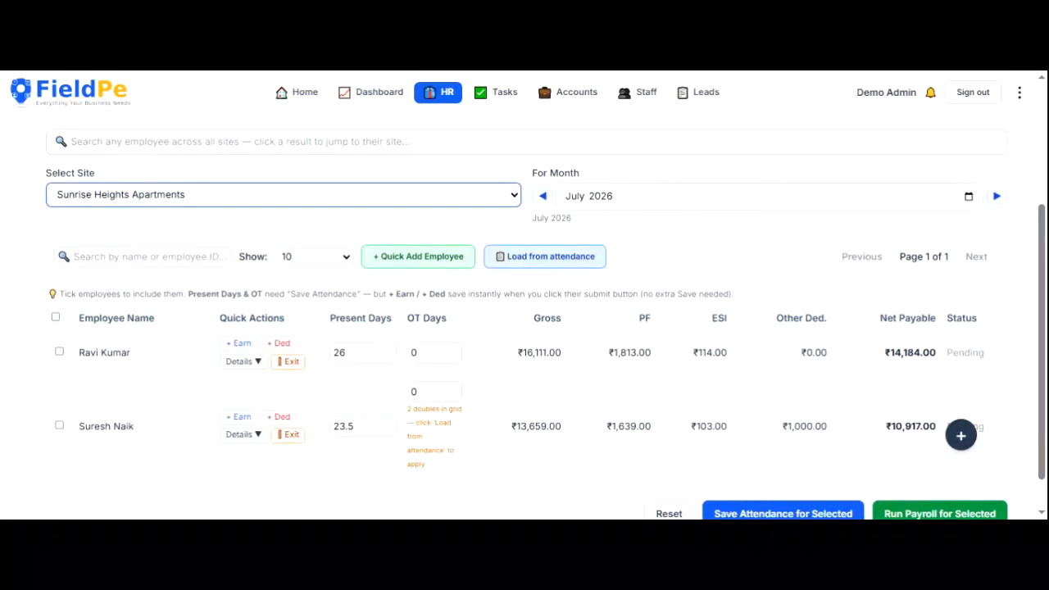
- Start a bonus earning for the first employee, then abandon it
{"action": "left_click", "coordinate": [240, 344]}
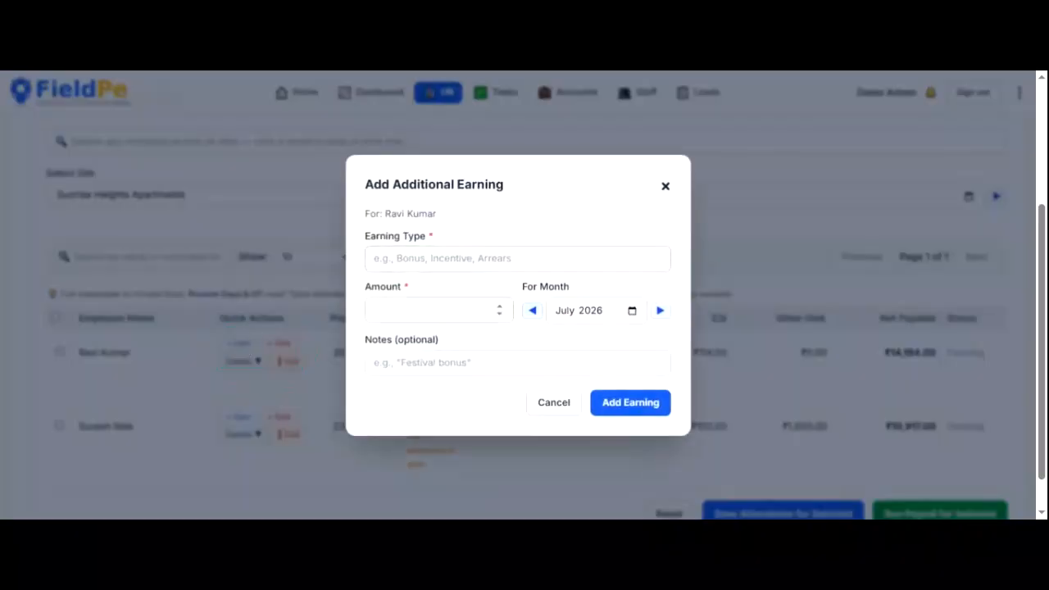
{"action": "type", "text": "Bonus"}
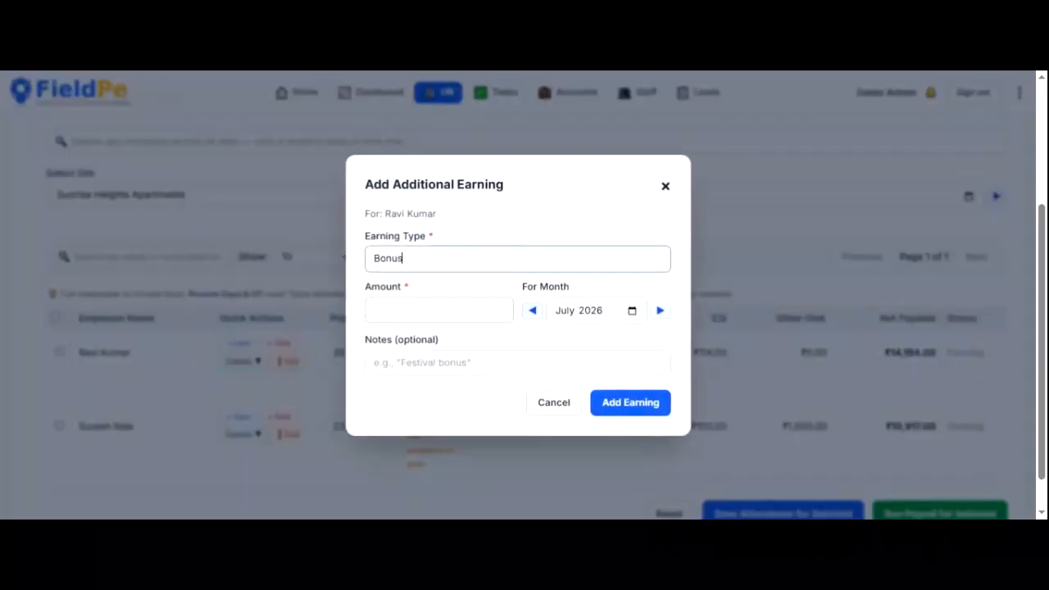
{"action": "left_click", "coordinate": [439, 311]}
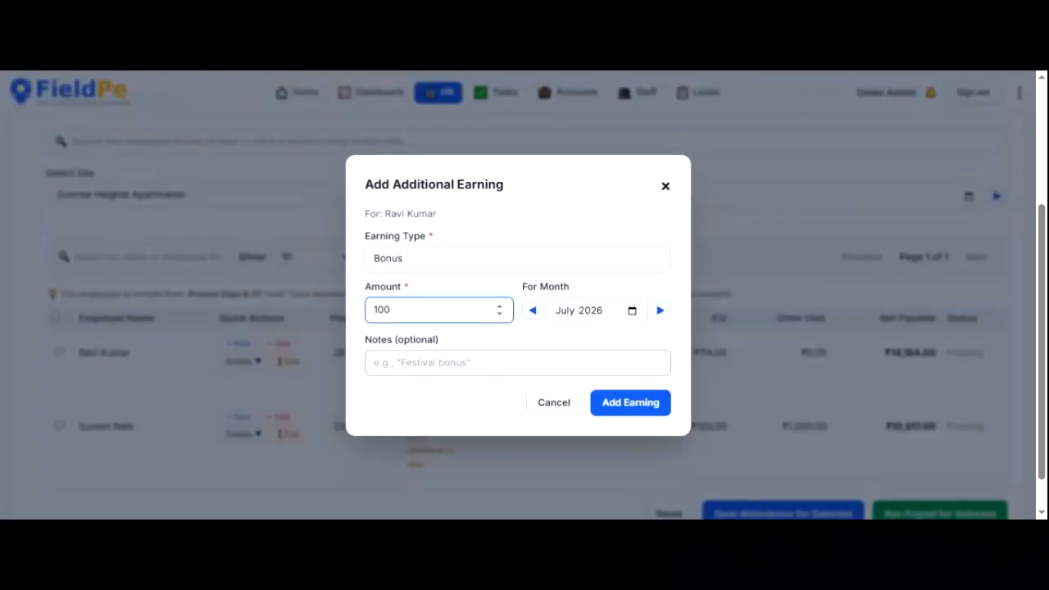
{"action": "left_click", "coordinate": [552, 409]}
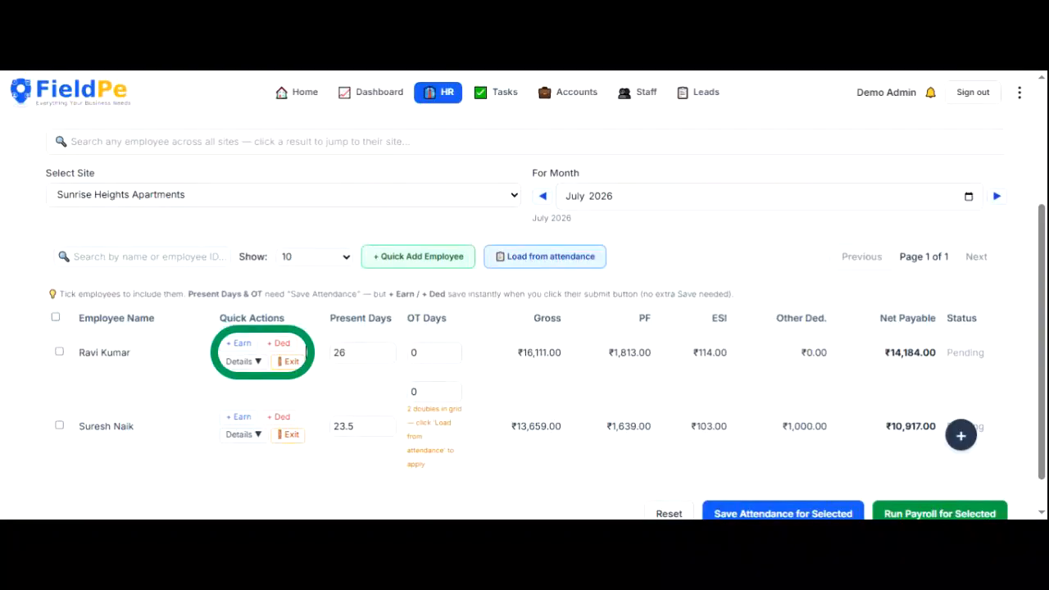
- Add a ₹1,000 Advance deduction for the first employee
{"action": "left_click", "coordinate": [280, 345]}
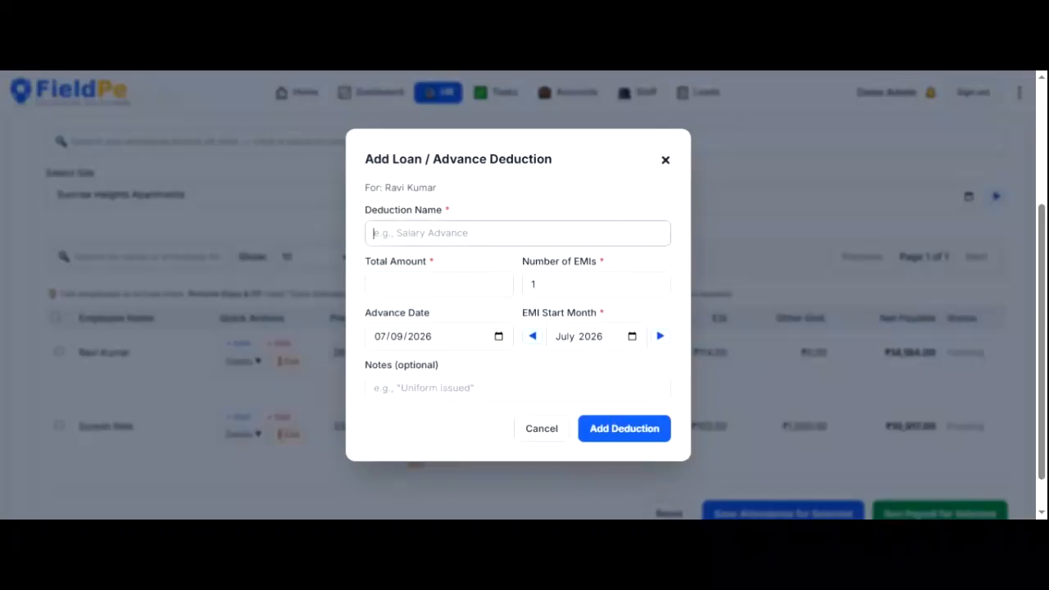
{"action": "type", "text": "Advance"}
{"action": "key", "text": "Tab"}
{"action": "type", "text": "1"}
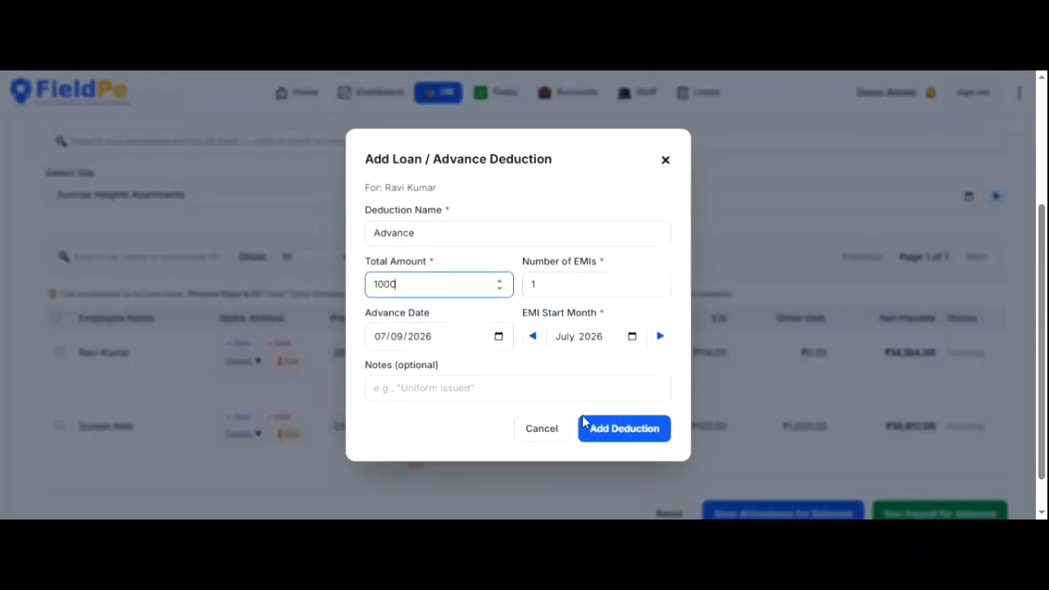
{"action": "left_click", "coordinate": [620, 435]}
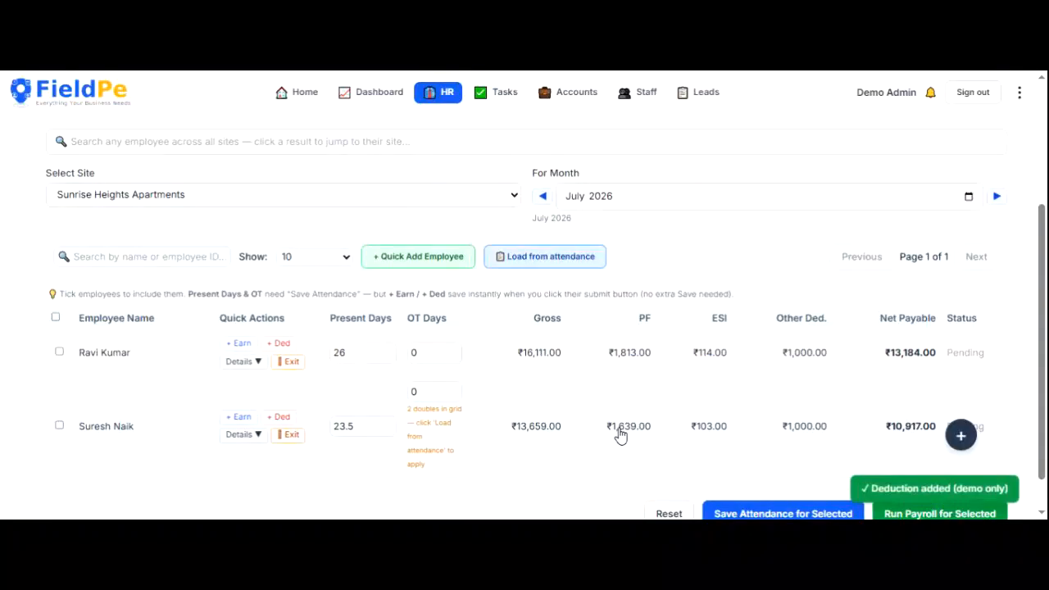
{"action": "left_click_drag", "start_coordinate": [782, 352], "coordinate": [843, 356]}
- Save attendance and run July 2026 payroll for both ticked employees
{"action": "left_click", "coordinate": [750, 376]}
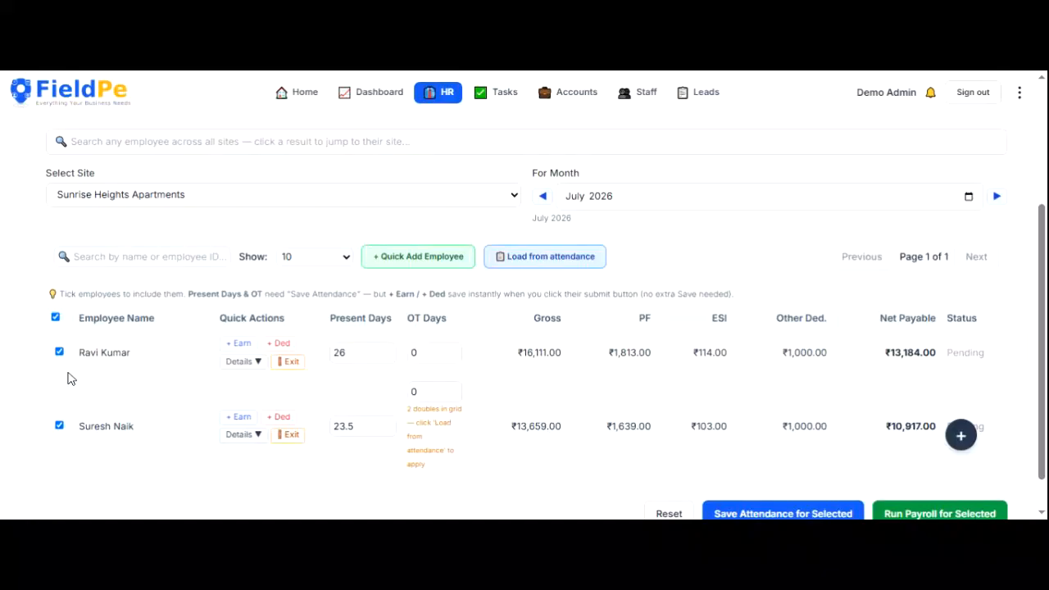
{"action": "scroll", "coordinate": [546, 317], "scroll_direction": "down", "scroll_amount": 1}
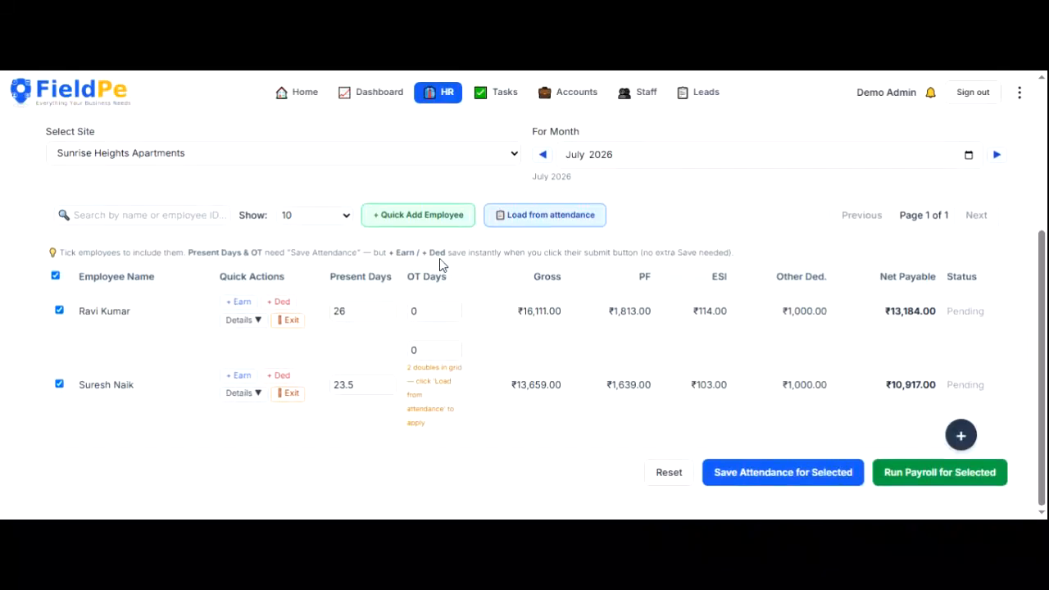
{"action": "left_click", "coordinate": [776, 475]}
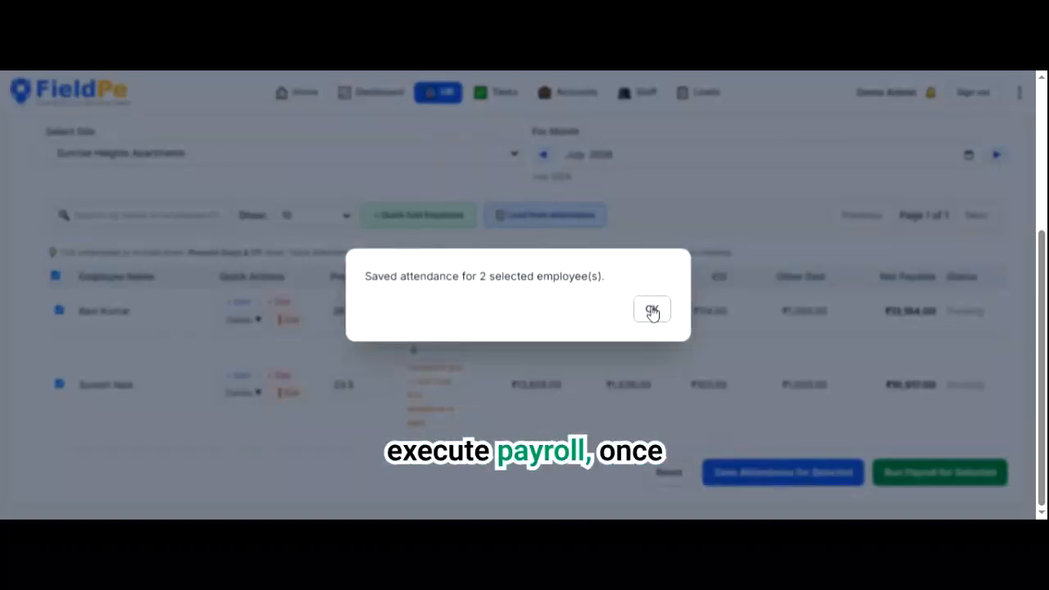
{"action": "left_click", "coordinate": [652, 311]}
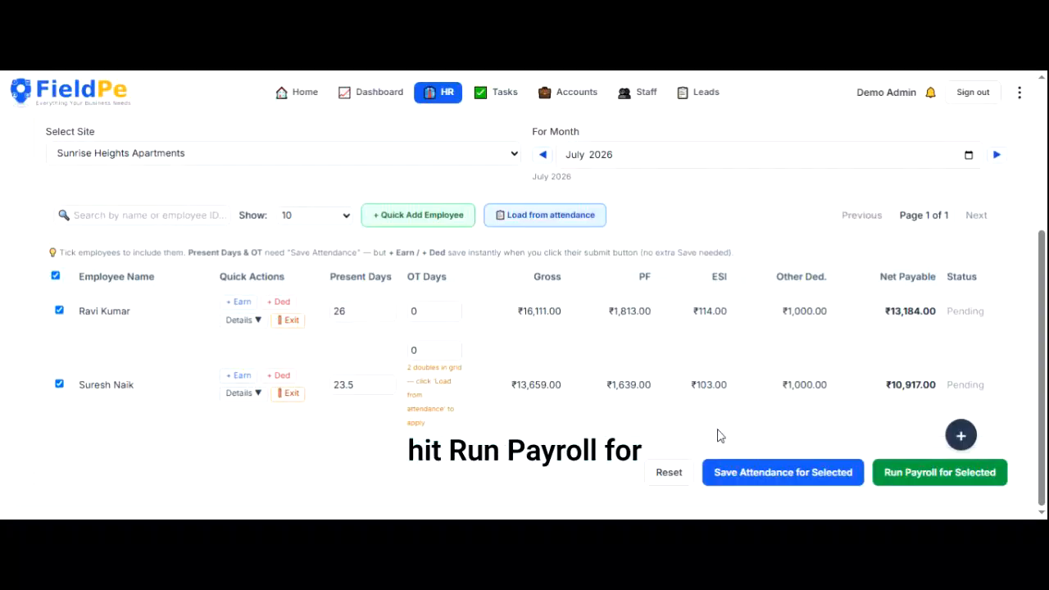
{"action": "left_click", "coordinate": [915, 476]}
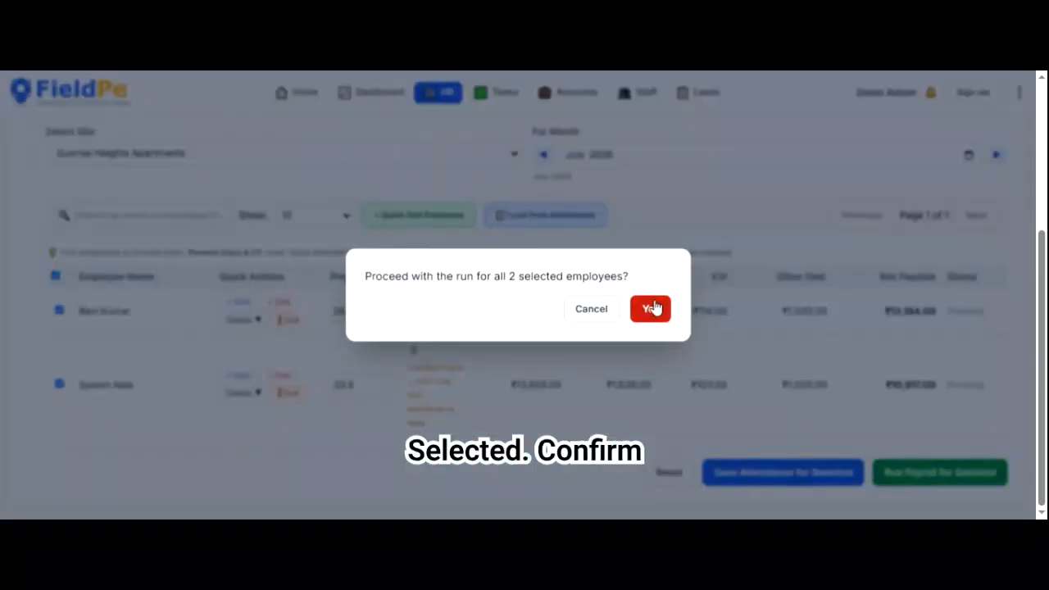
{"action": "left_click", "coordinate": [652, 312]}
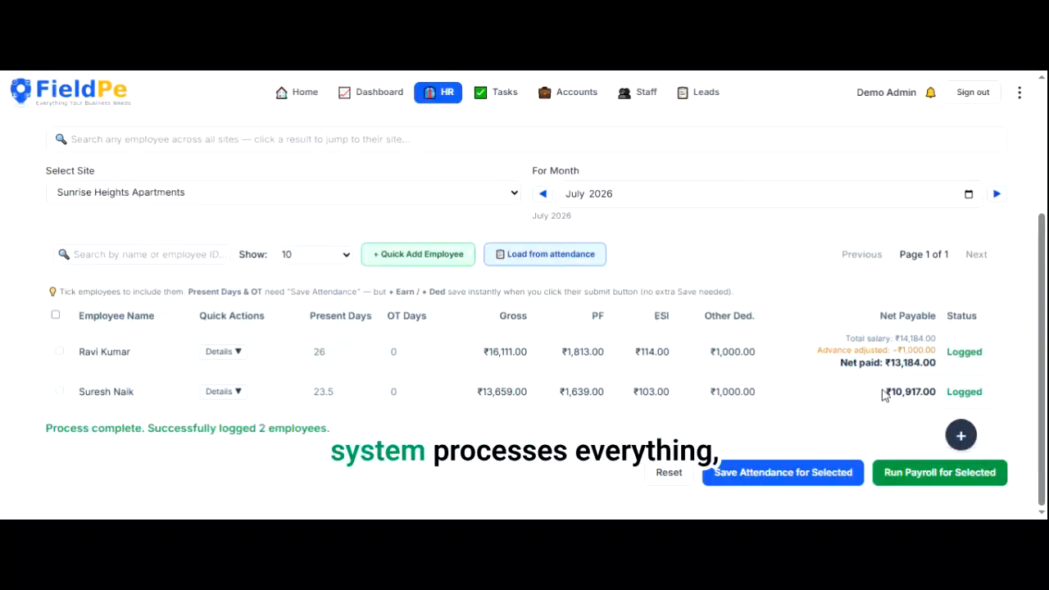
- Review the first employee's net paid breakdown and earnings and advances details
{"action": "left_click_drag", "start_coordinate": [864, 339], "coordinate": [983, 374]}
{"action": "left_click", "coordinate": [986, 371]}
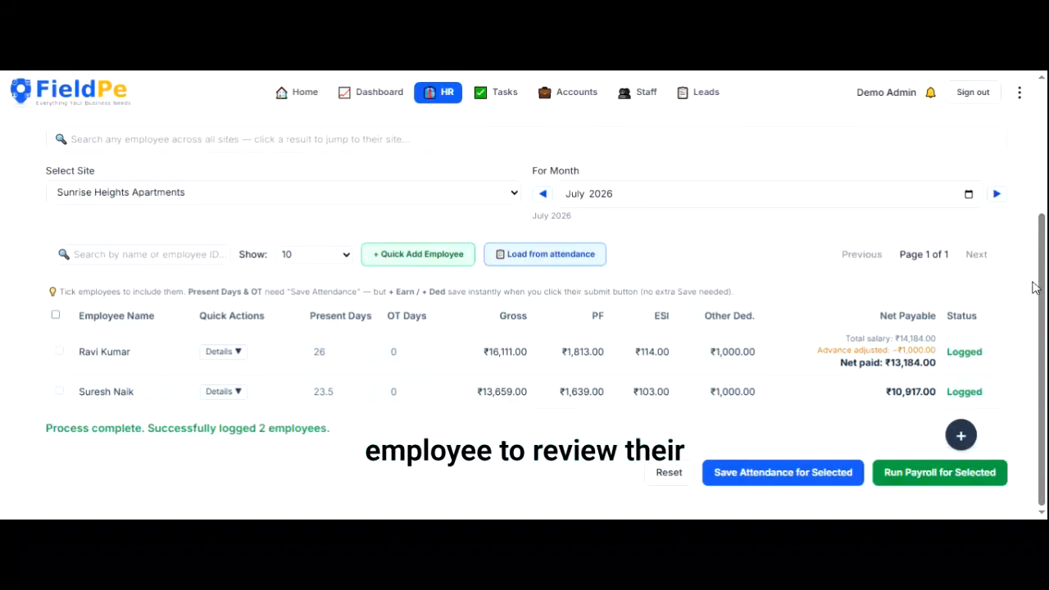
{"action": "scroll", "coordinate": [1034, 287], "scroll_direction": "up", "scroll_amount": 3}
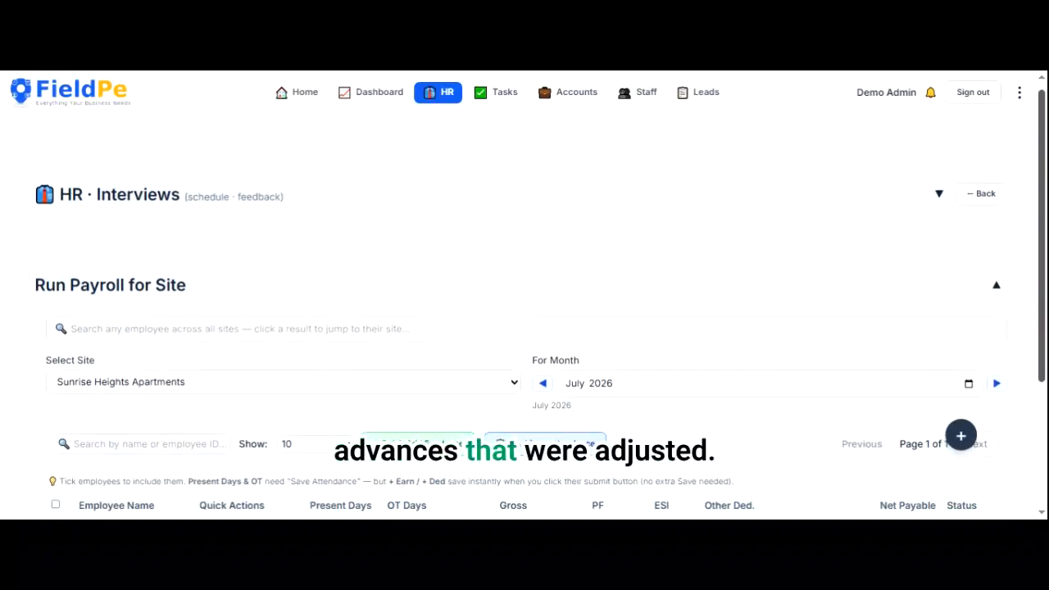
{"action": "scroll", "coordinate": [604, 260], "scroll_direction": "down", "scroll_amount": 3}
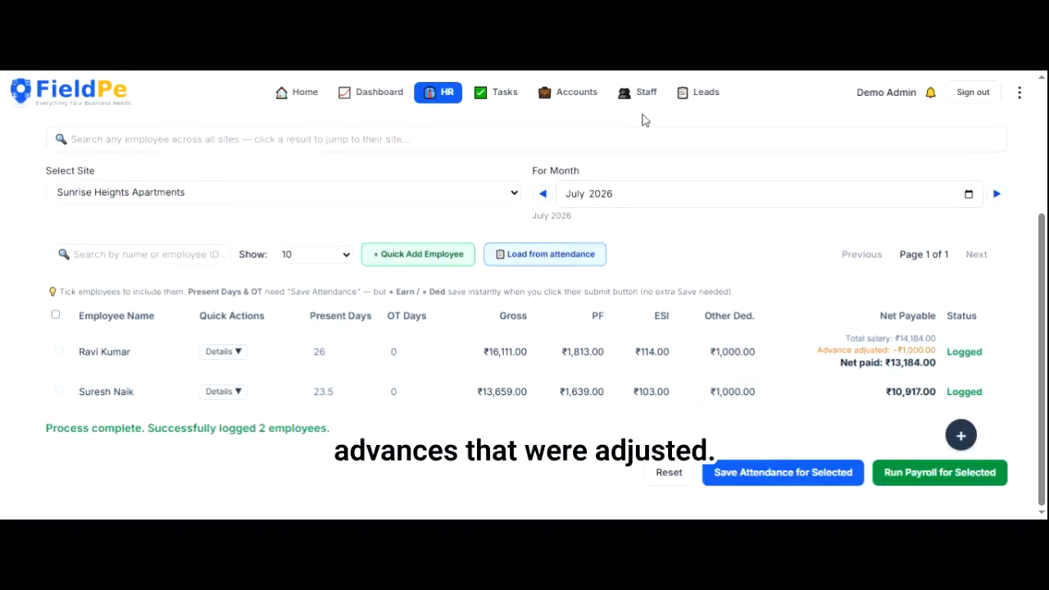
{"action": "left_click", "coordinate": [232, 357]}
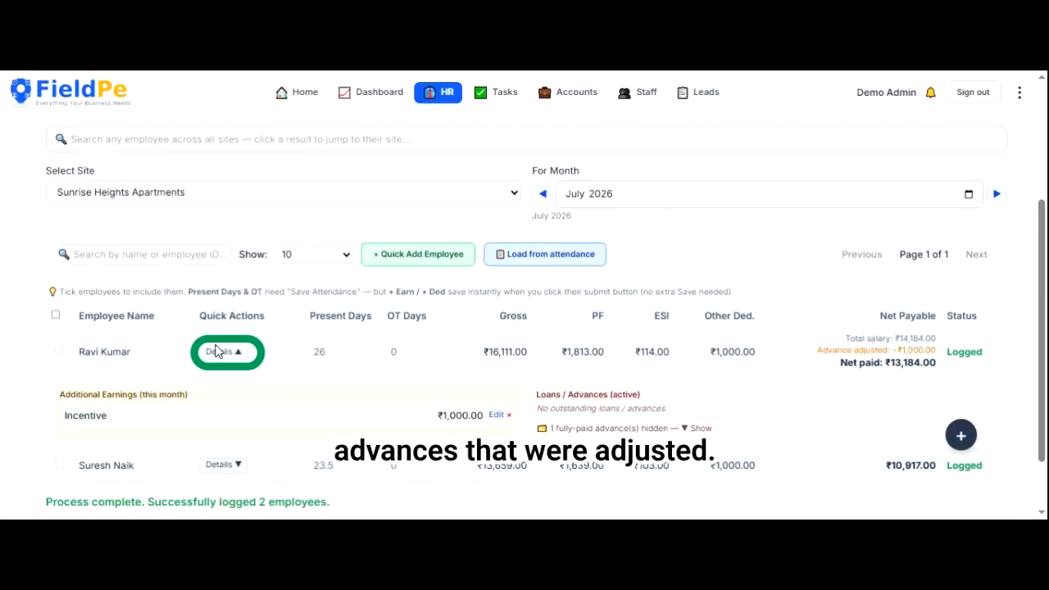
{"action": "left_click", "coordinate": [217, 351]}
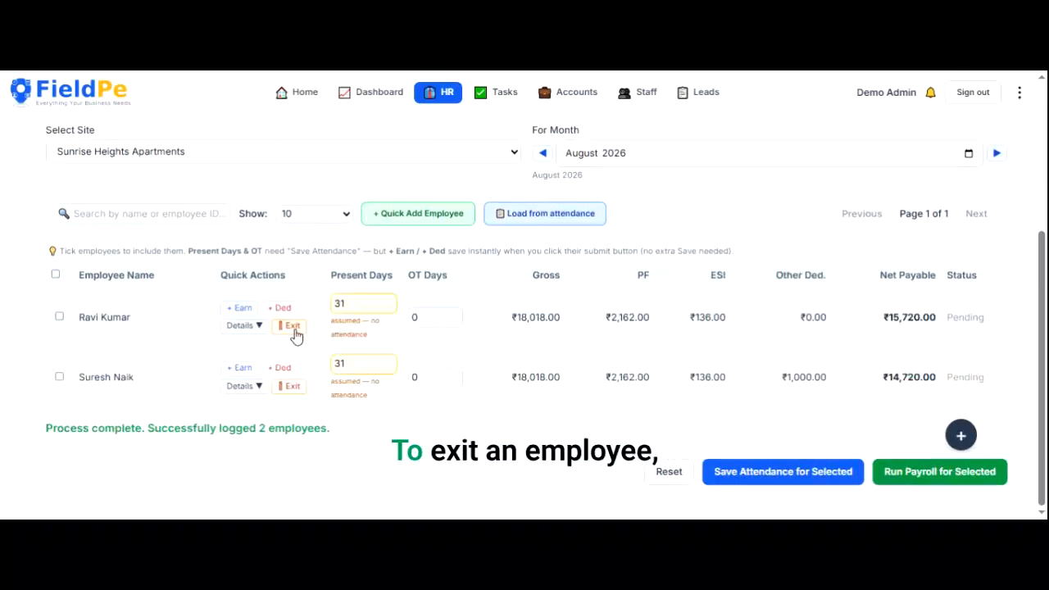
- Set the first employee's exit to immediate, discarding the final-month payout option
{"action": "left_click", "coordinate": [293, 333]}
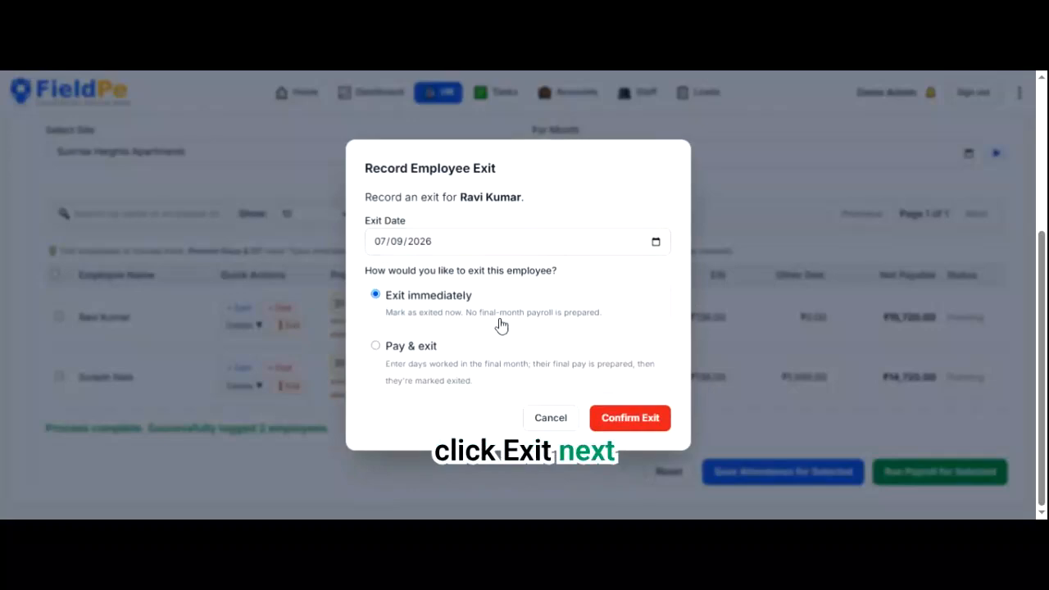
{"action": "left_click", "coordinate": [394, 366]}
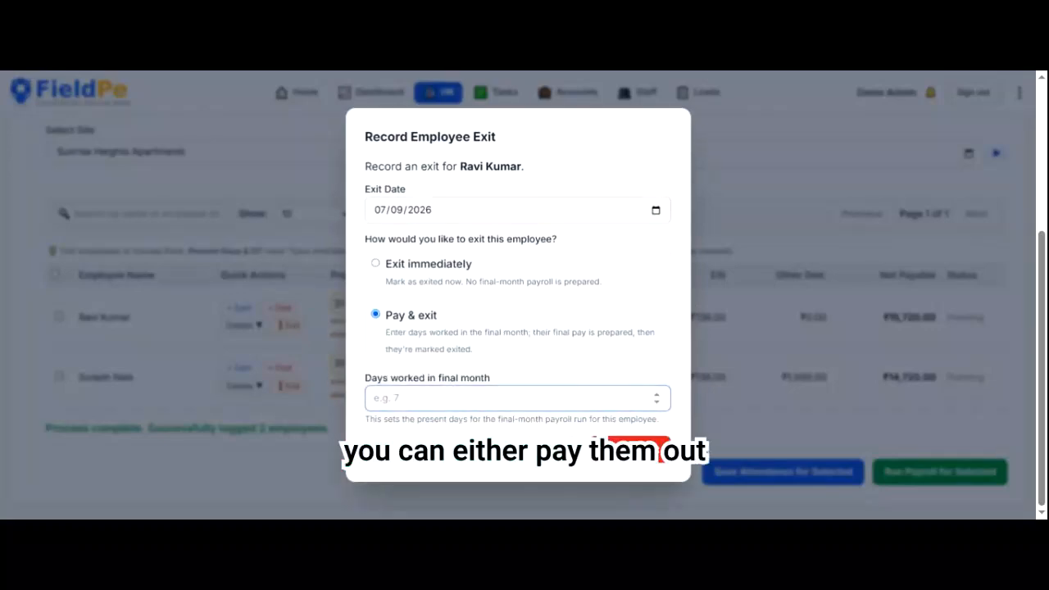
{"action": "type", "text": "15"}
{"action": "key", "text": "BackSpace"}
{"action": "type", "text": "0"}
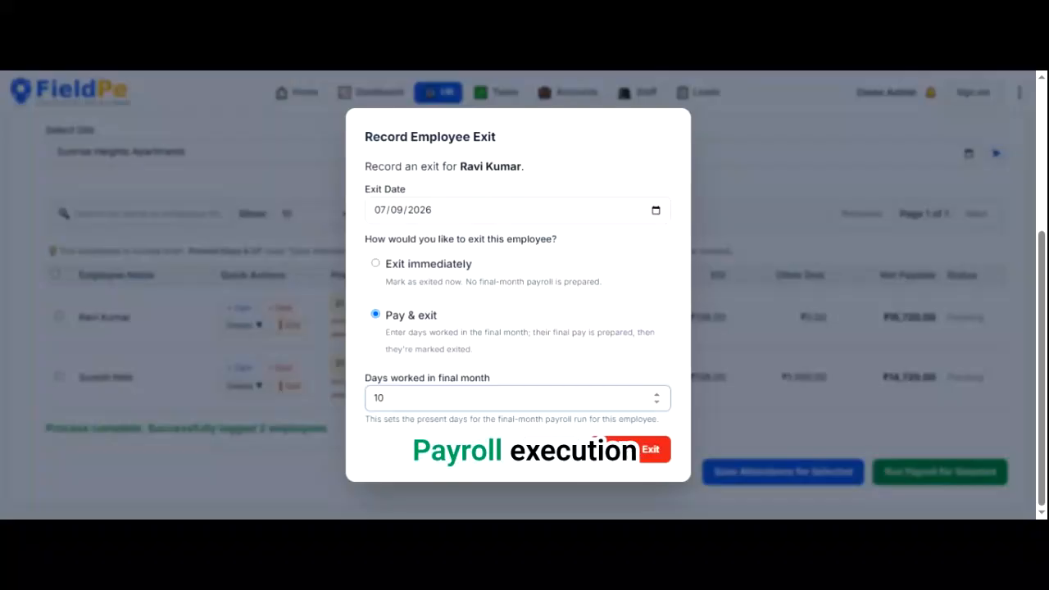
{"action": "left_click", "coordinate": [426, 274]}
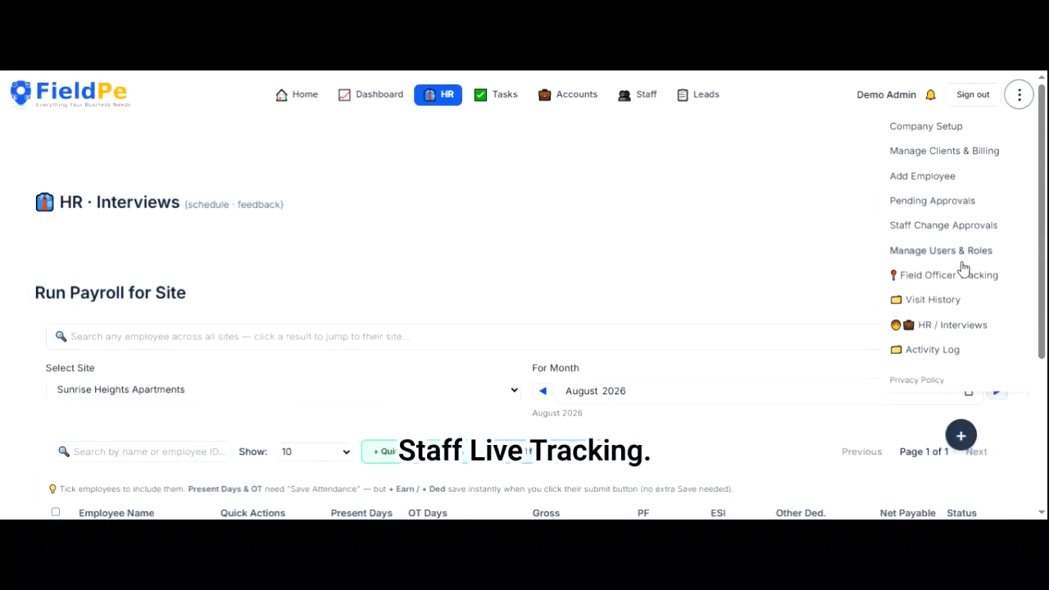
- Open the Field Officer Live Tracking map from the options menu
{"action": "left_click", "coordinate": [951, 276]}
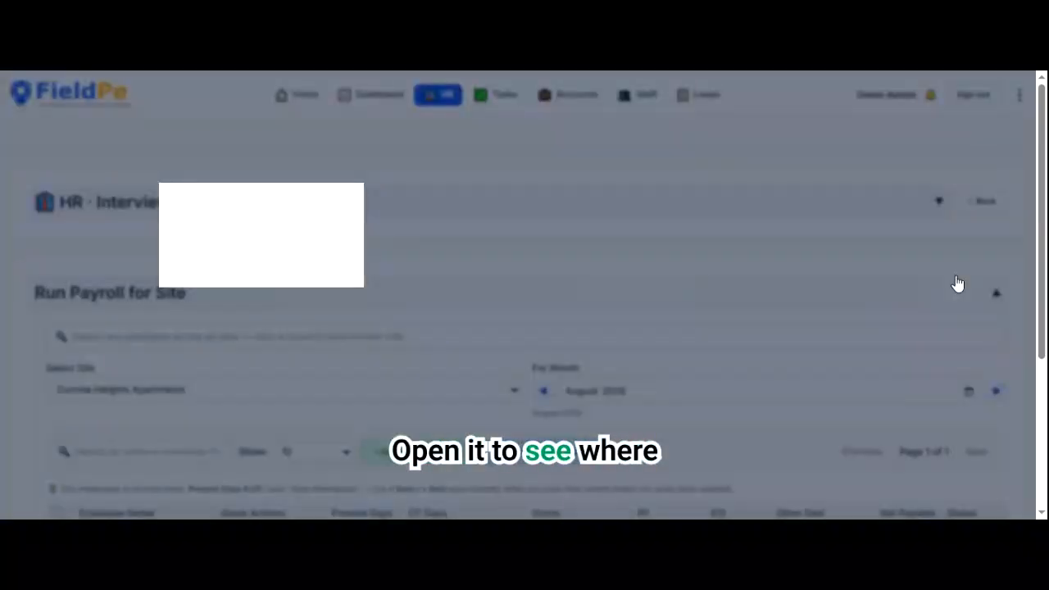